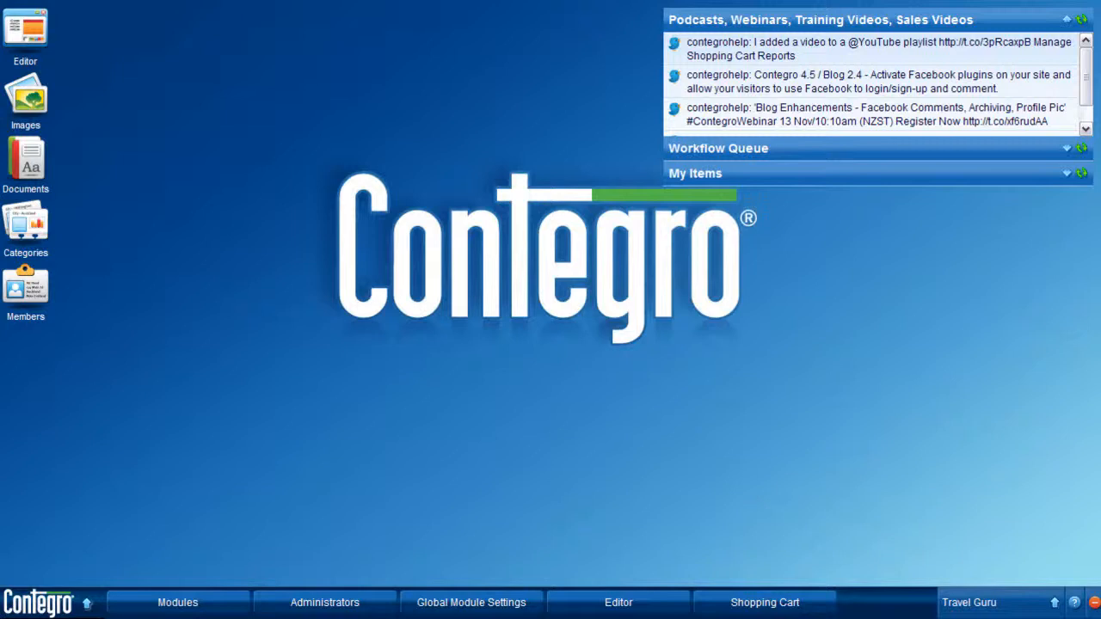
Activate the Shopping Cart and DPS Hosted module groups for the Travel Guru site and save the activation settings
{"action": "left_click", "coordinate": [38, 599]}
{"action": "mouse_move", "coordinate": [44, 544]}
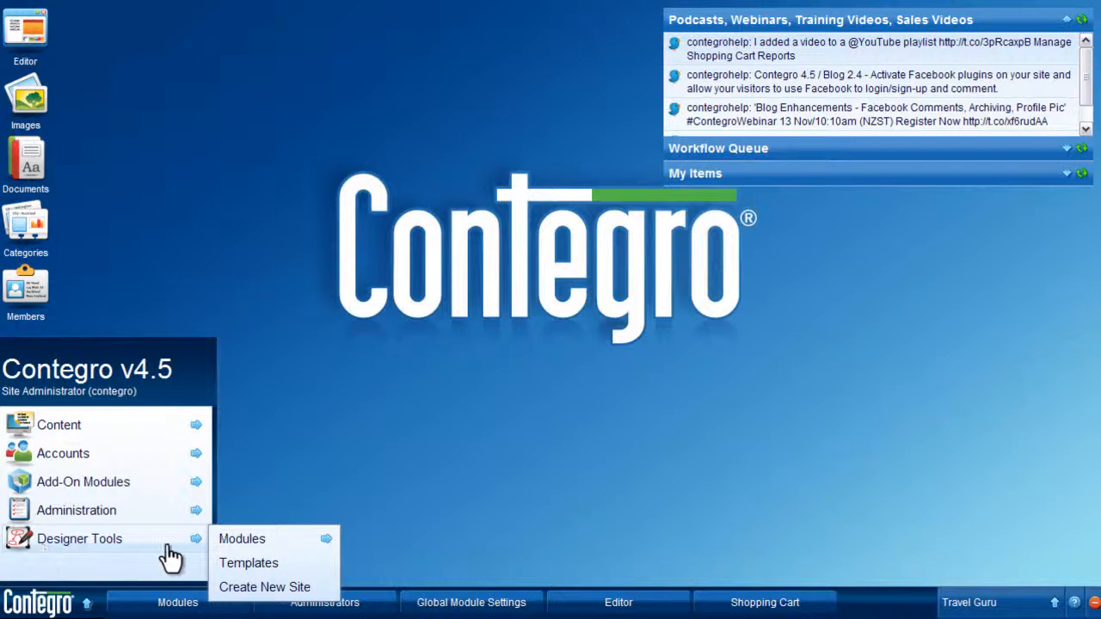
{"action": "mouse_move", "coordinate": [320, 541]}
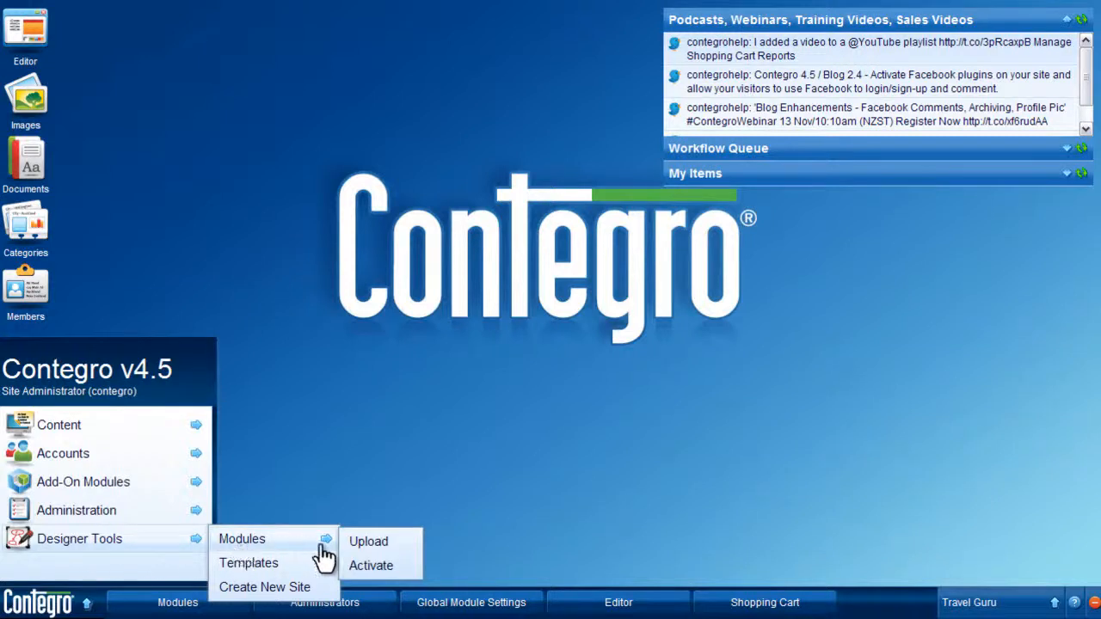
{"action": "left_click", "coordinate": [376, 566]}
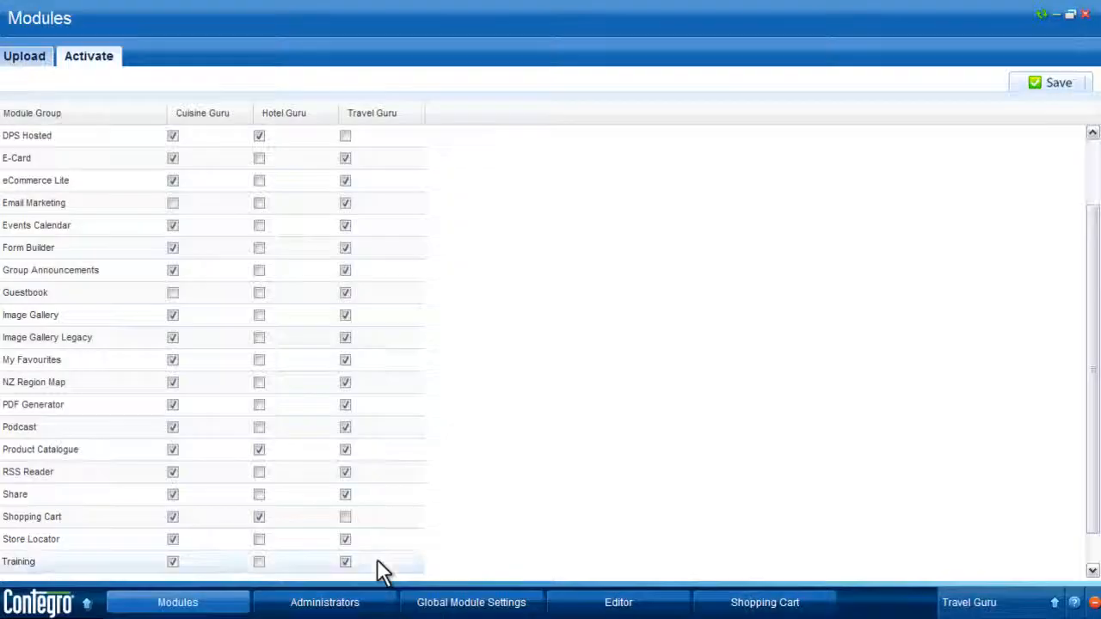
{"action": "left_click", "coordinate": [345, 517]}
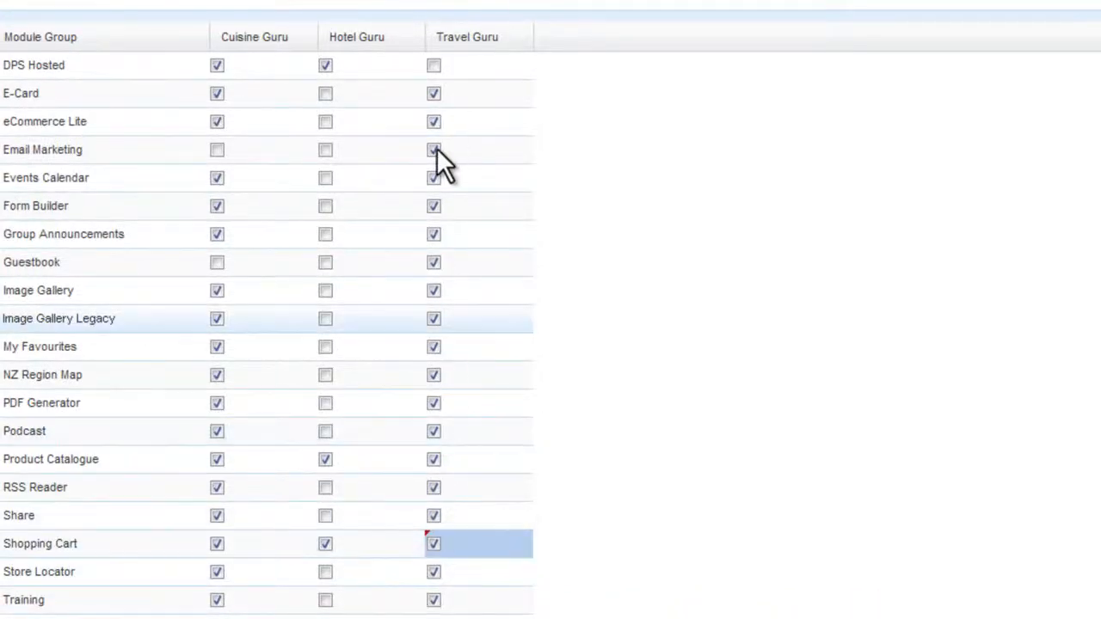
{"action": "left_click", "coordinate": [432, 65]}
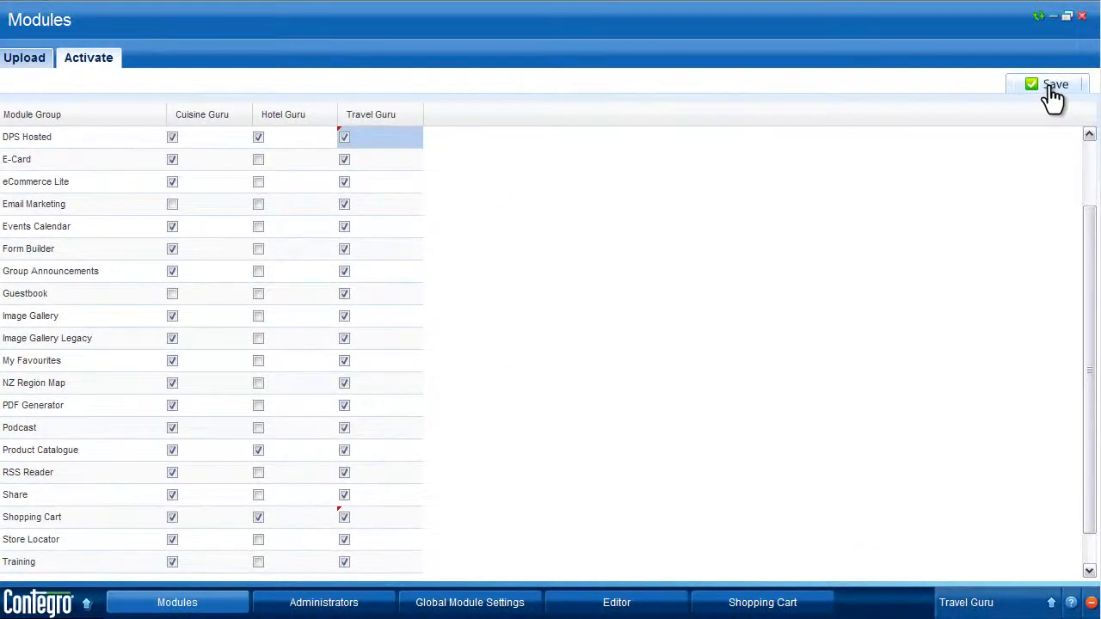
{"action": "left_click", "coordinate": [1050, 89]}
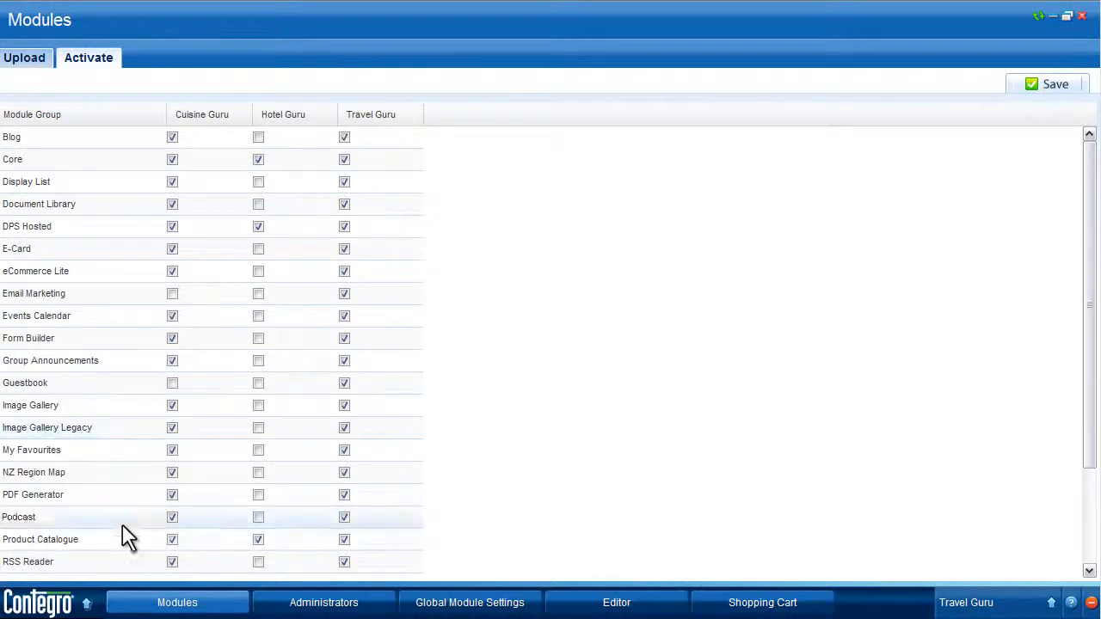
Grant the Administrators group the Manage Shopping Cart permission, save it, and close the Administrators and Modules windows
{"action": "left_click", "coordinate": [86, 602]}
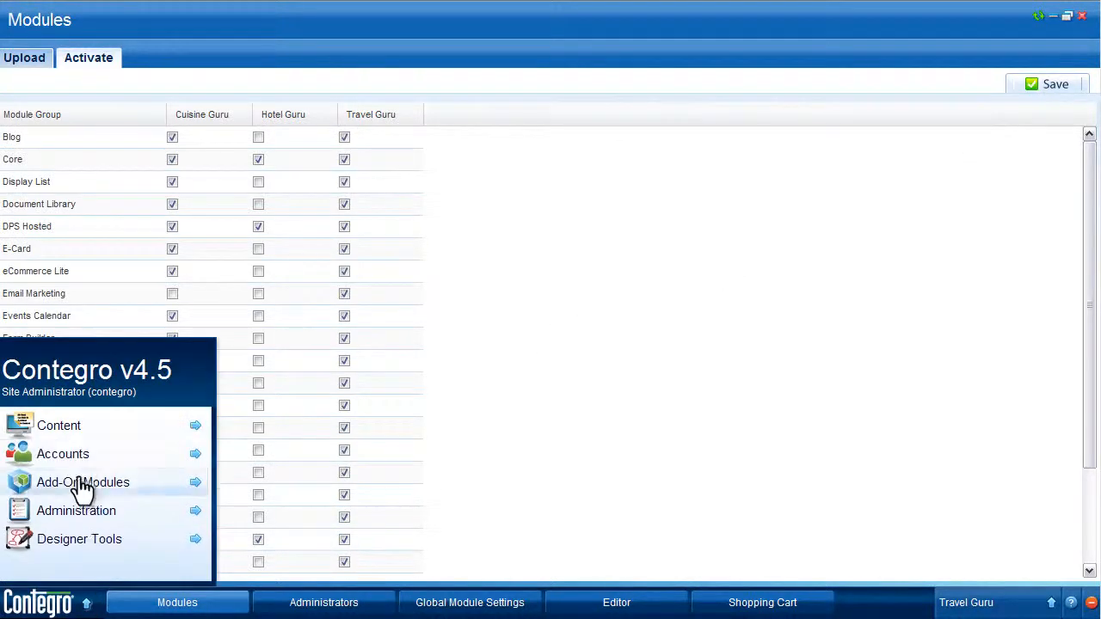
{"action": "mouse_move", "coordinate": [88, 460]}
{"action": "mouse_move", "coordinate": [244, 464]}
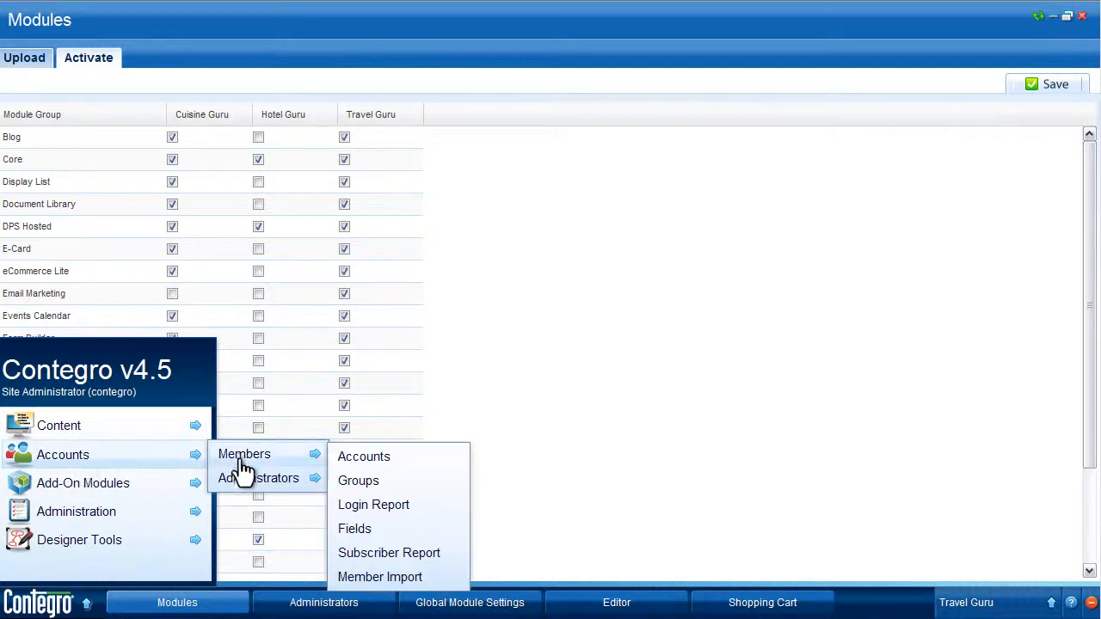
{"action": "mouse_move", "coordinate": [270, 480]}
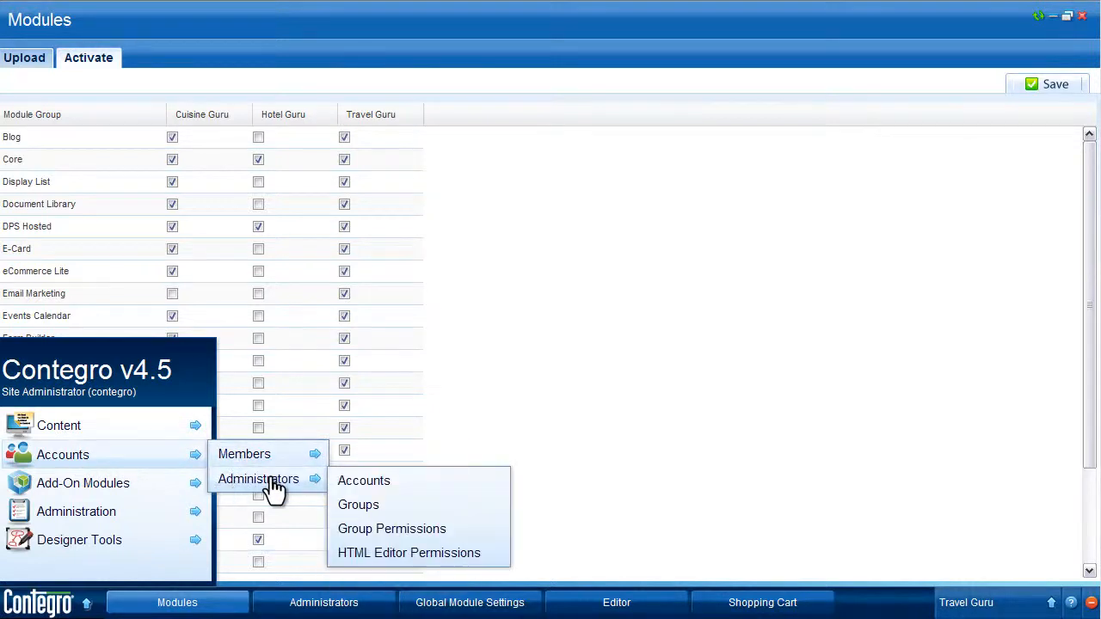
{"action": "left_click", "coordinate": [357, 534]}
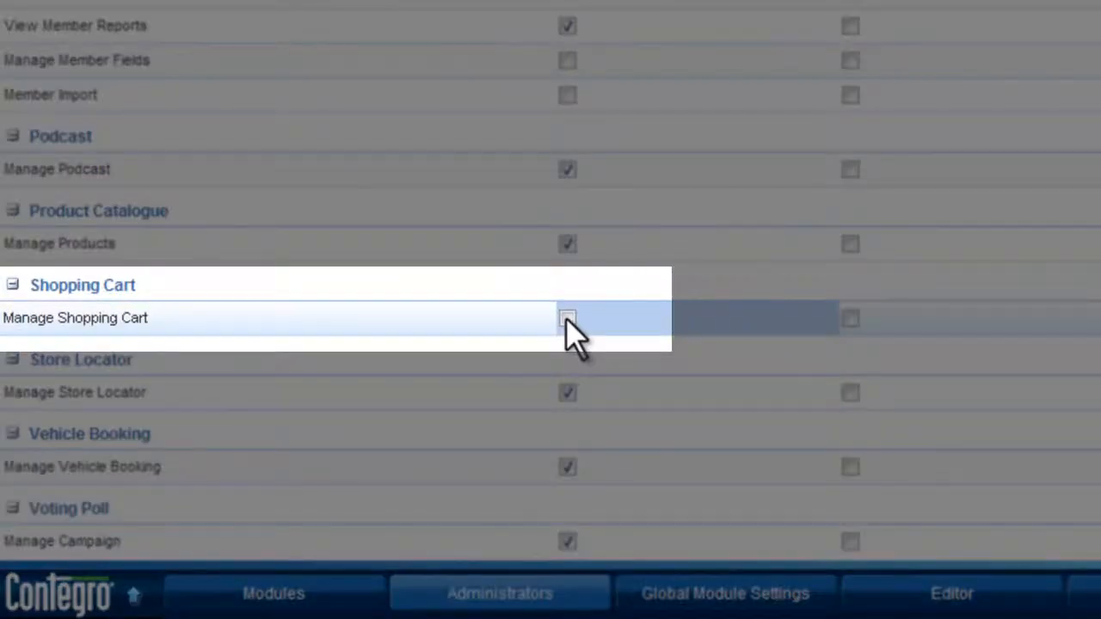
{"action": "left_click", "coordinate": [567, 318]}
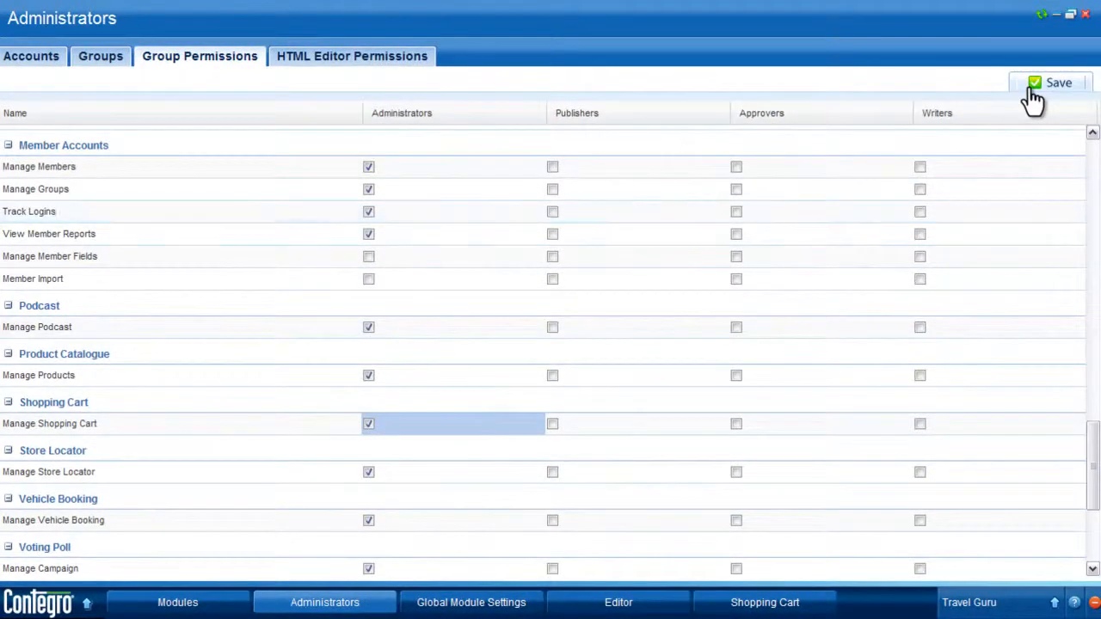
{"action": "left_click", "coordinate": [1028, 86]}
{"action": "left_click", "coordinate": [1085, 16]}
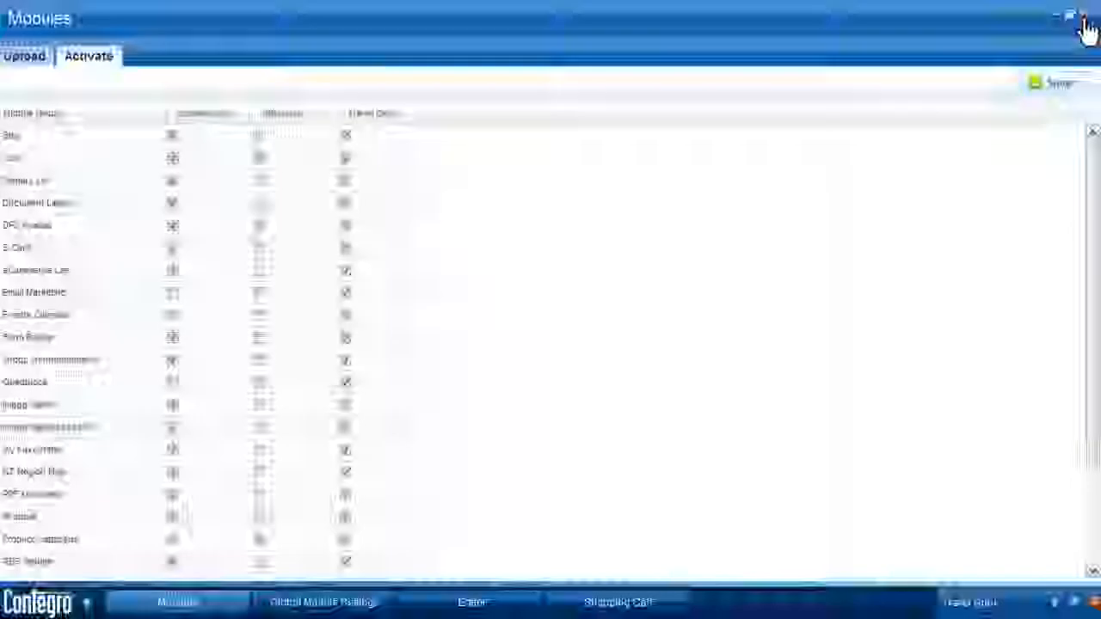
{"action": "left_click", "coordinate": [1086, 16]}
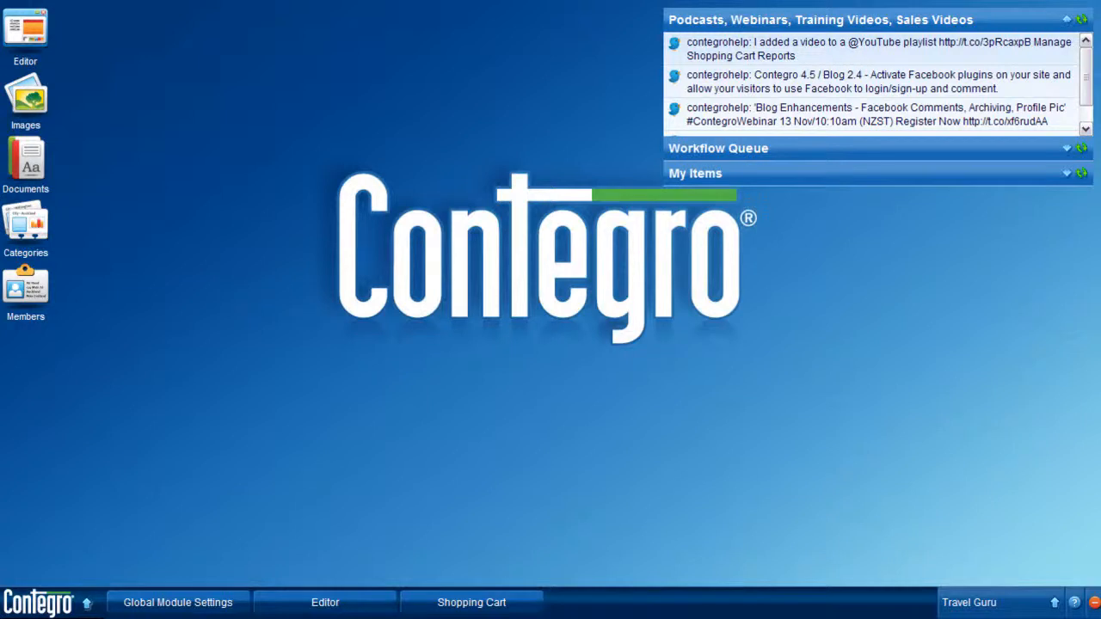
Open the global module settings, then review and accept the Shopping Bag global settings
{"action": "left_click", "coordinate": [71, 606]}
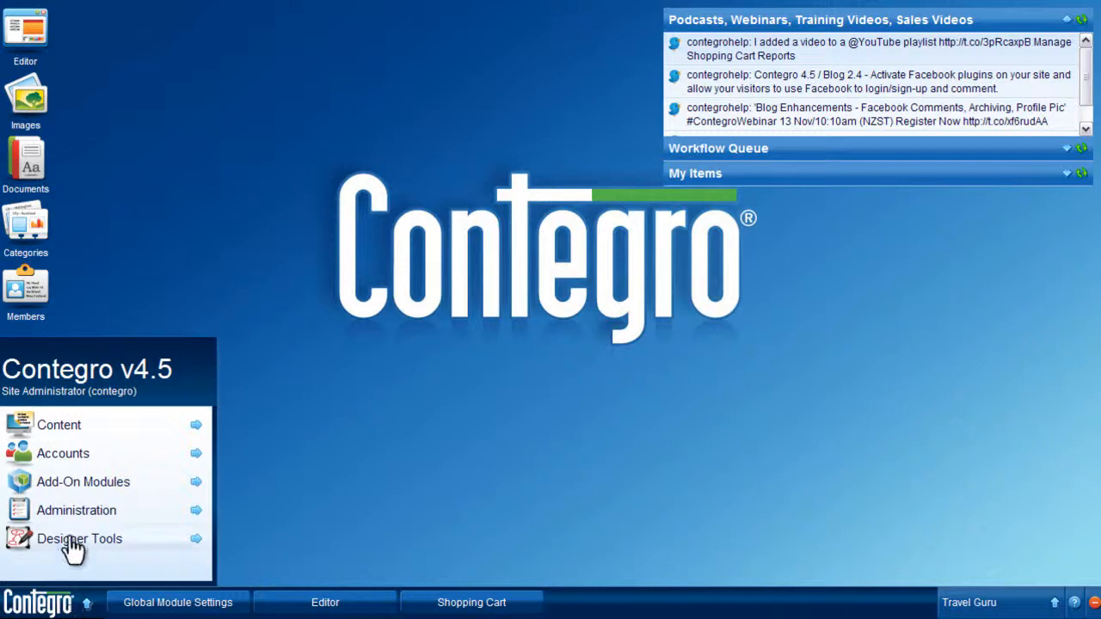
{"action": "mouse_move", "coordinate": [74, 525]}
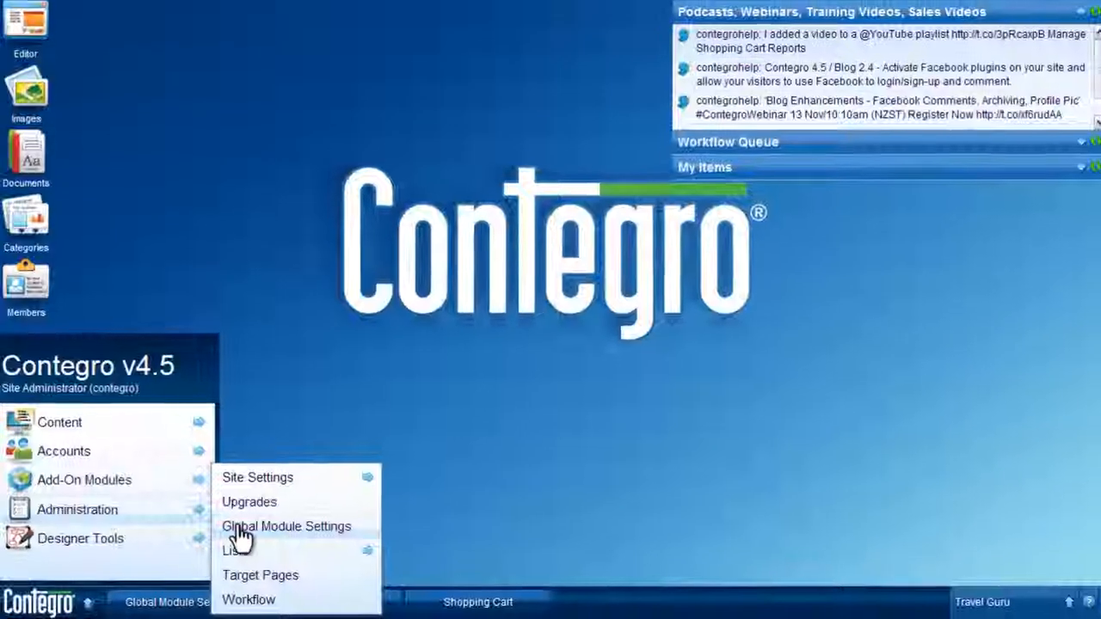
{"action": "left_click", "coordinate": [240, 530]}
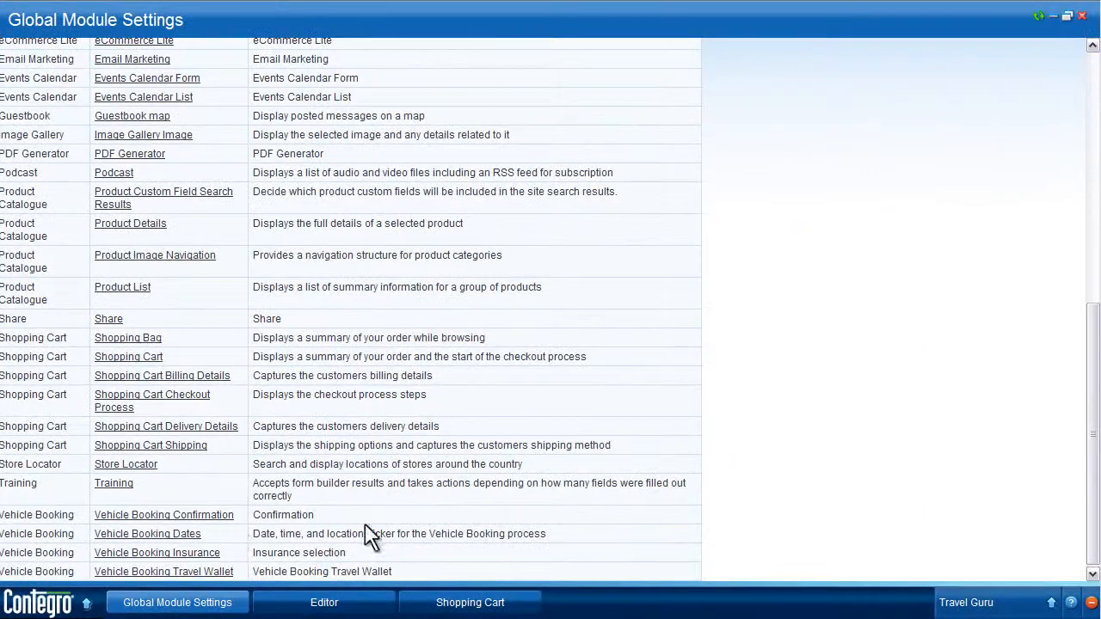
{"action": "left_click", "coordinate": [1071, 602]}
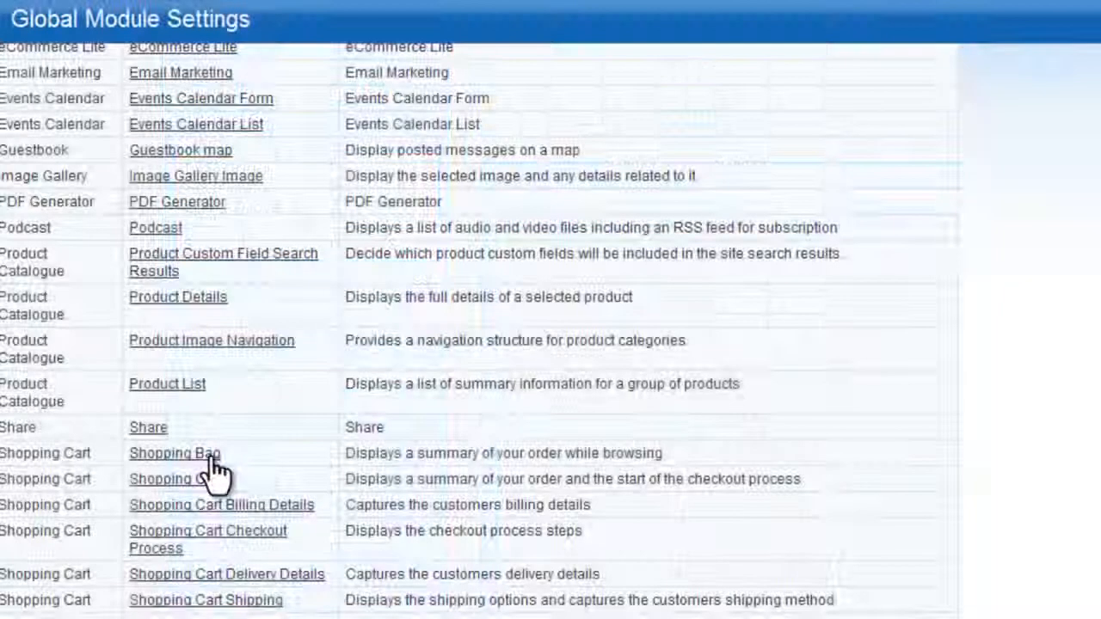
{"action": "left_click", "coordinate": [213, 455]}
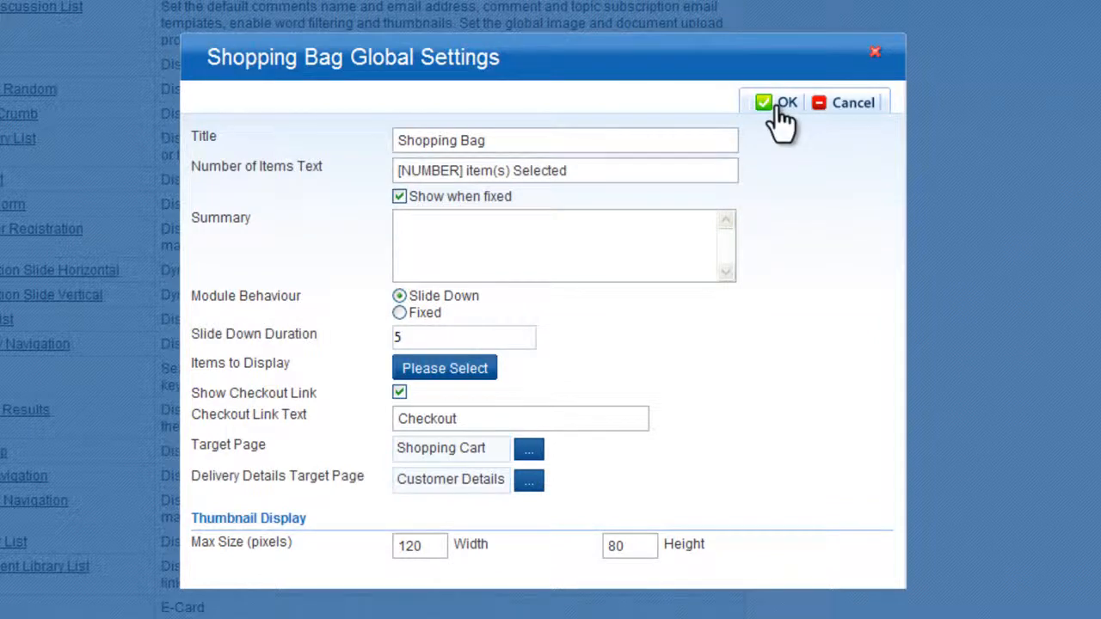
{"action": "left_click", "coordinate": [781, 107]}
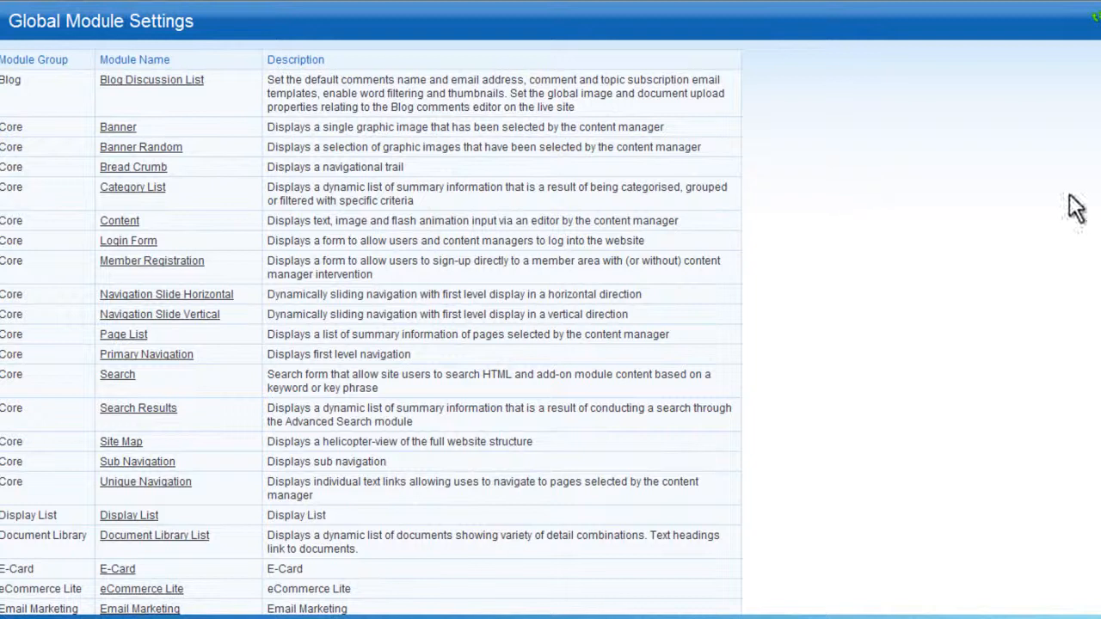
Try both order process types in the Shopping Cart global settings, ending on Member Sign-up Ordering
{"action": "scroll", "coordinate": [1075, 206], "scroll_direction": "down", "scroll_amount": 6}
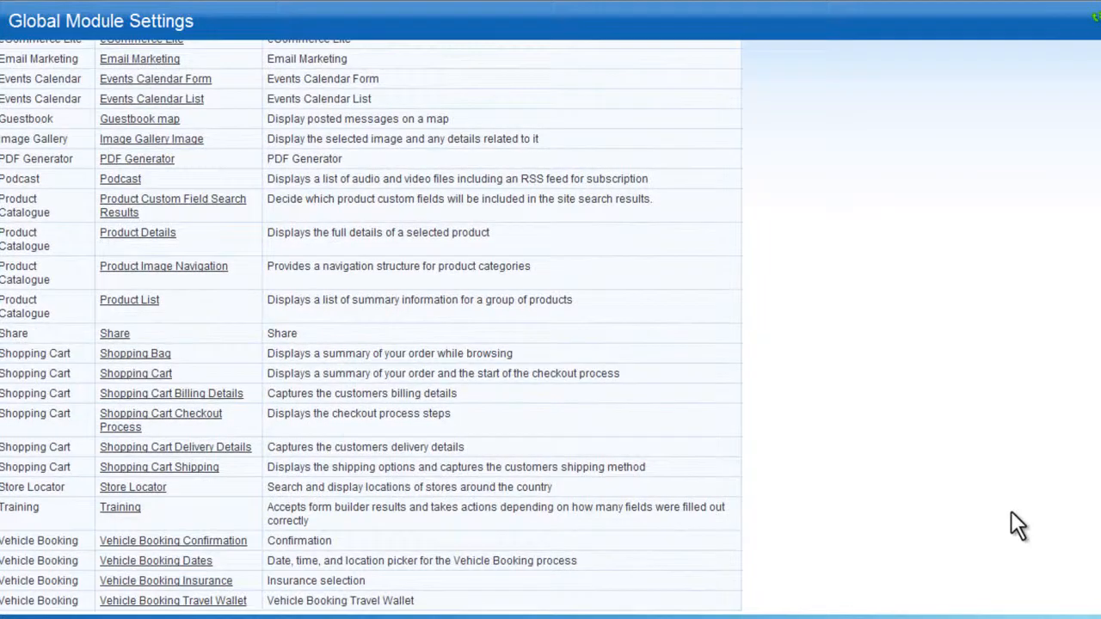
{"action": "left_click", "coordinate": [141, 376]}
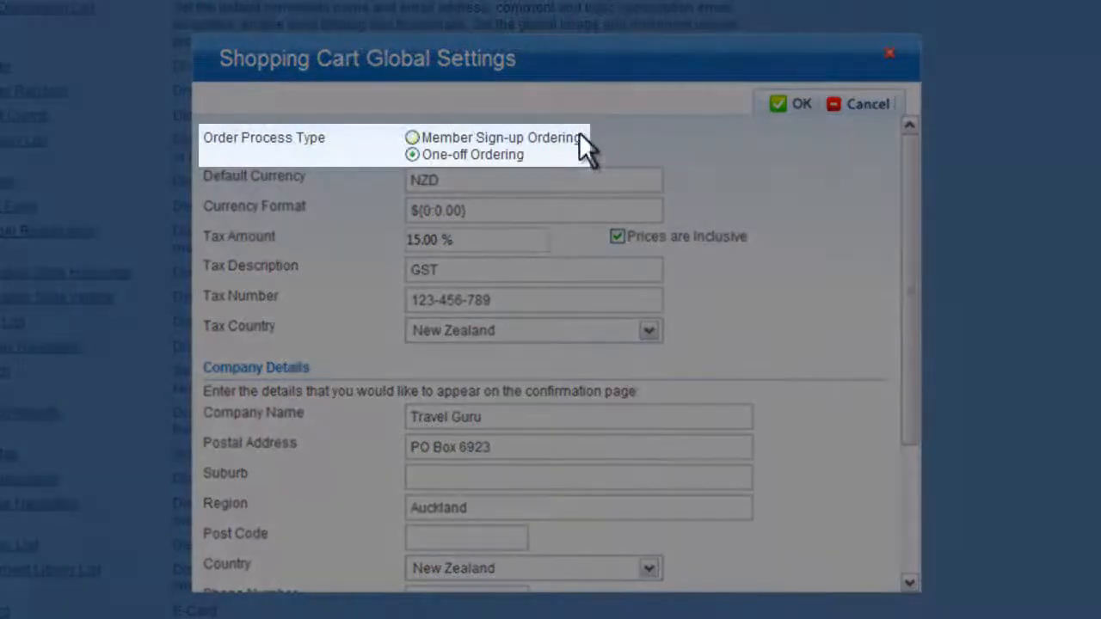
{"action": "left_click", "coordinate": [577, 139]}
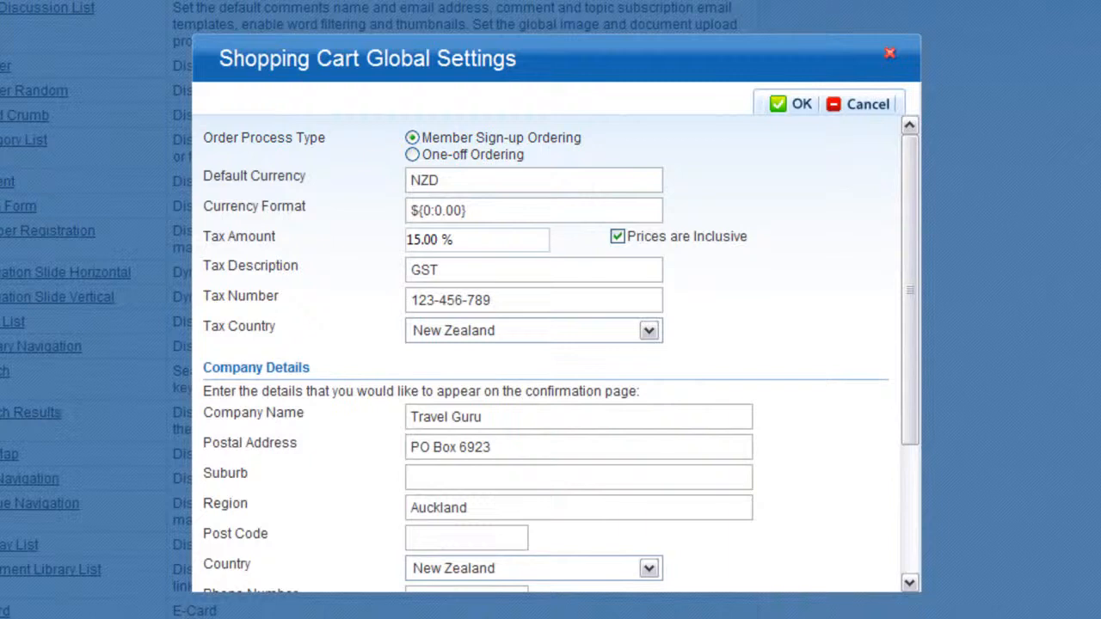
{"action": "left_click", "coordinate": [505, 155]}
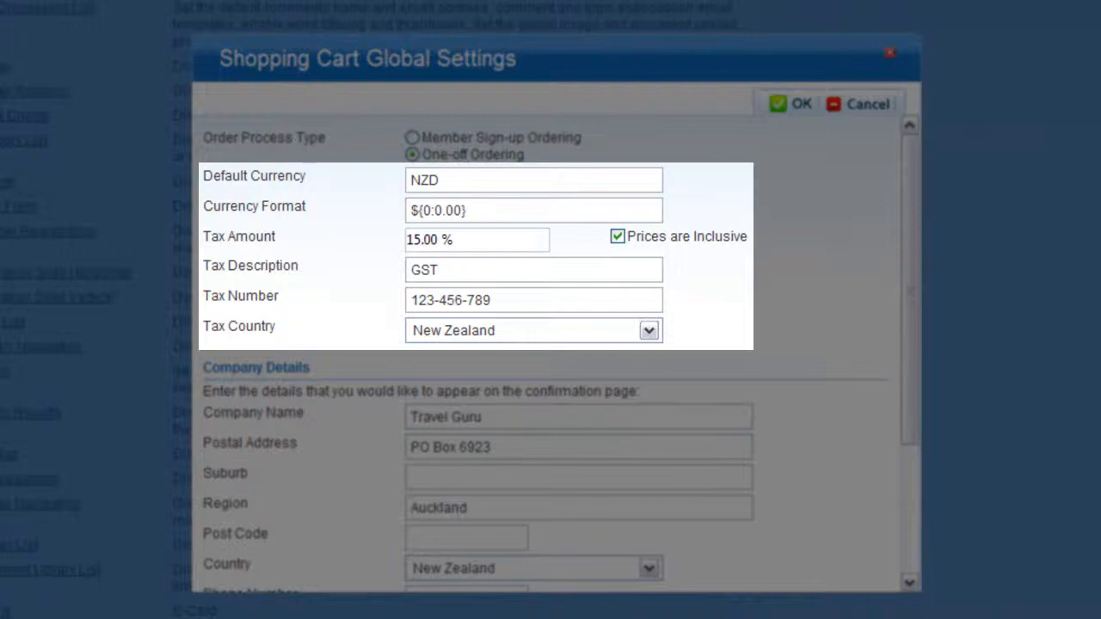
{"action": "left_click", "coordinate": [412, 137]}
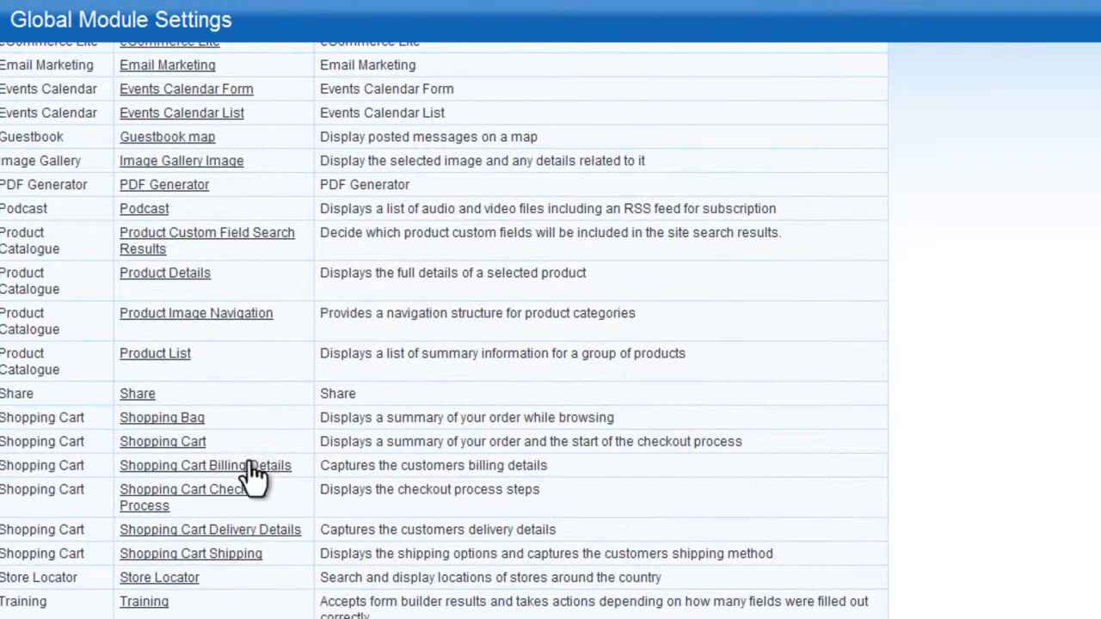
Review and accept the Shopping Cart Billing Details settings, and view the Shopping Cart Checkout Process settings
{"action": "left_click", "coordinate": [251, 473]}
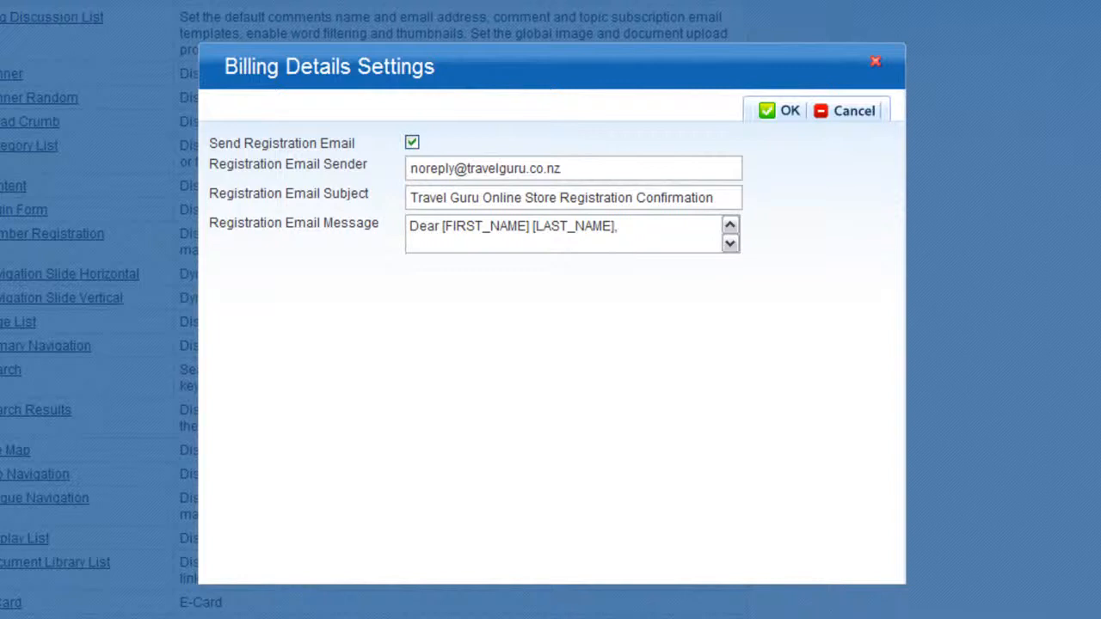
{"action": "left_click", "coordinate": [779, 114]}
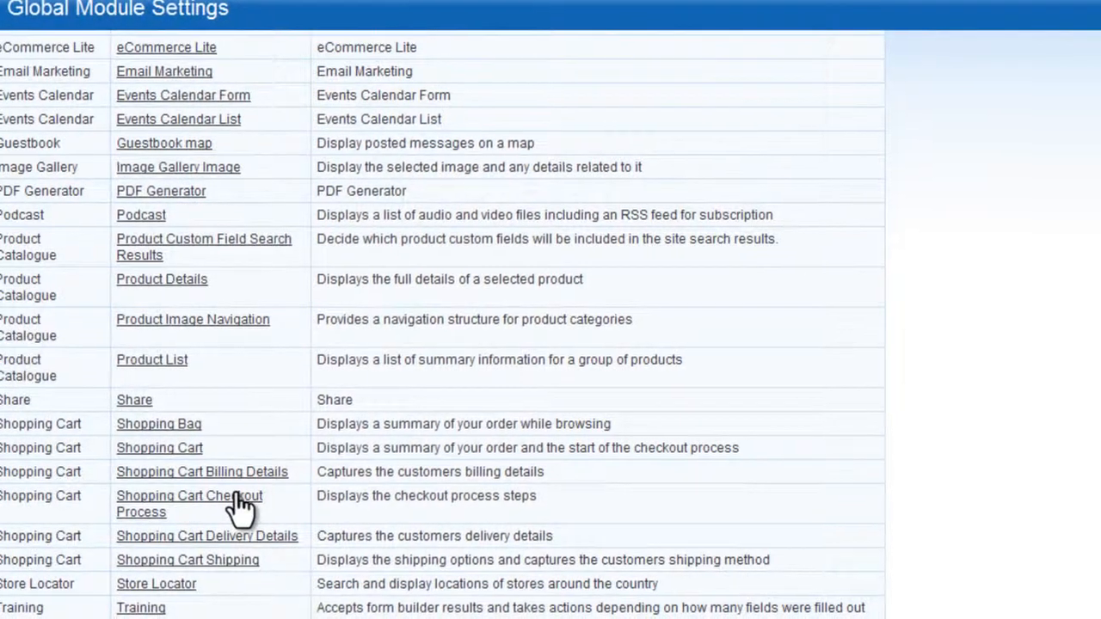
{"action": "left_click", "coordinate": [245, 500]}
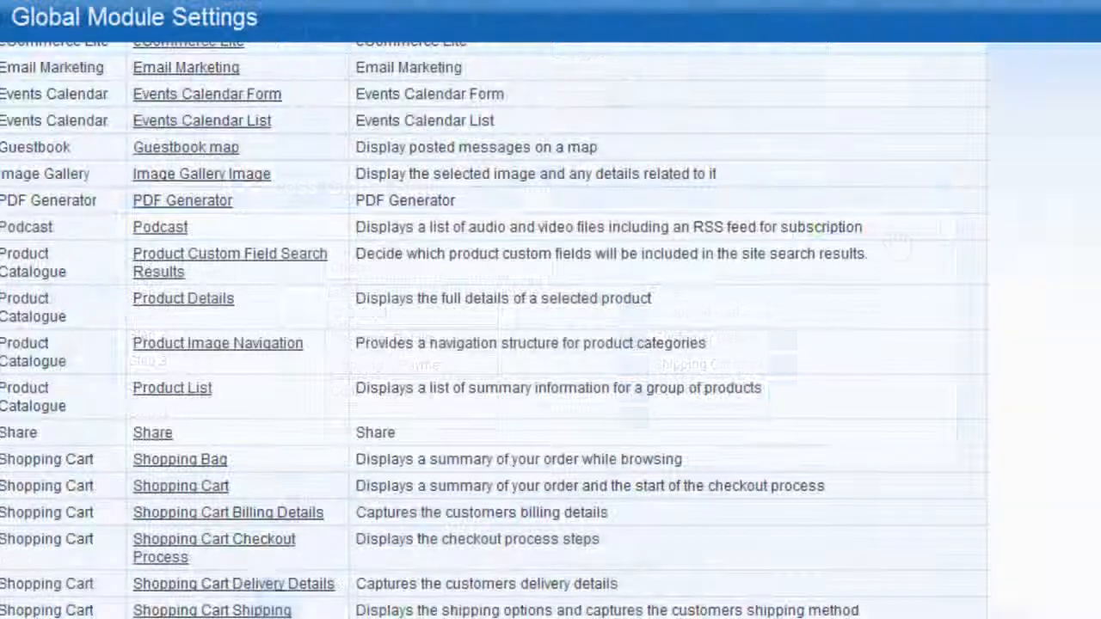
Change the Address field's label to "Physical Address" in the Shopping Cart Delivery Details form and accept the form
{"action": "left_click", "coordinate": [267, 584]}
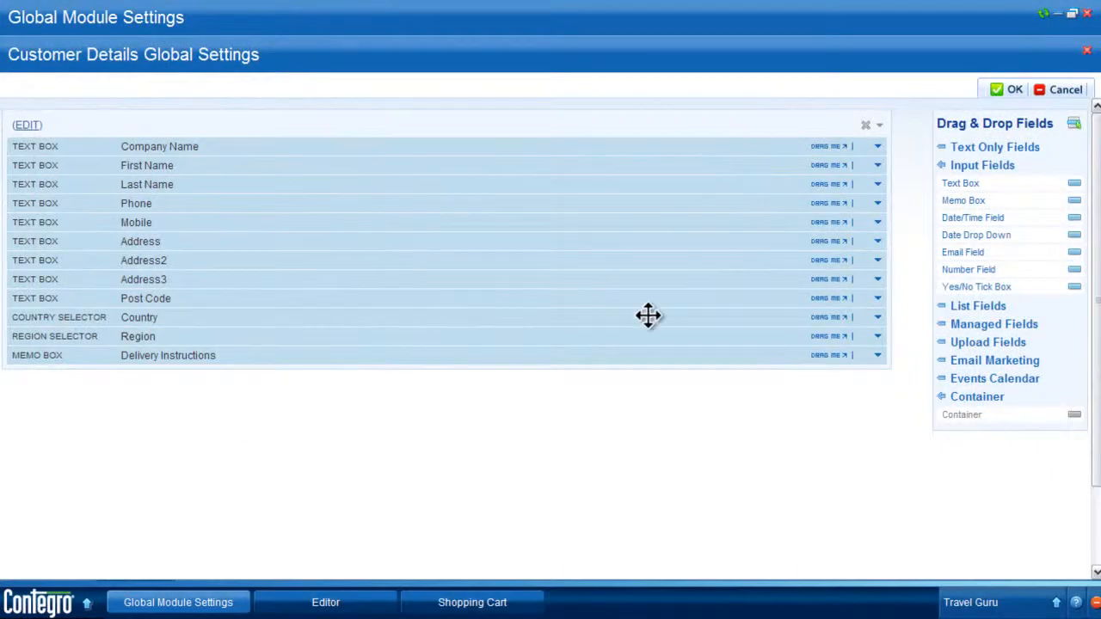
{"action": "left_click", "coordinate": [877, 242]}
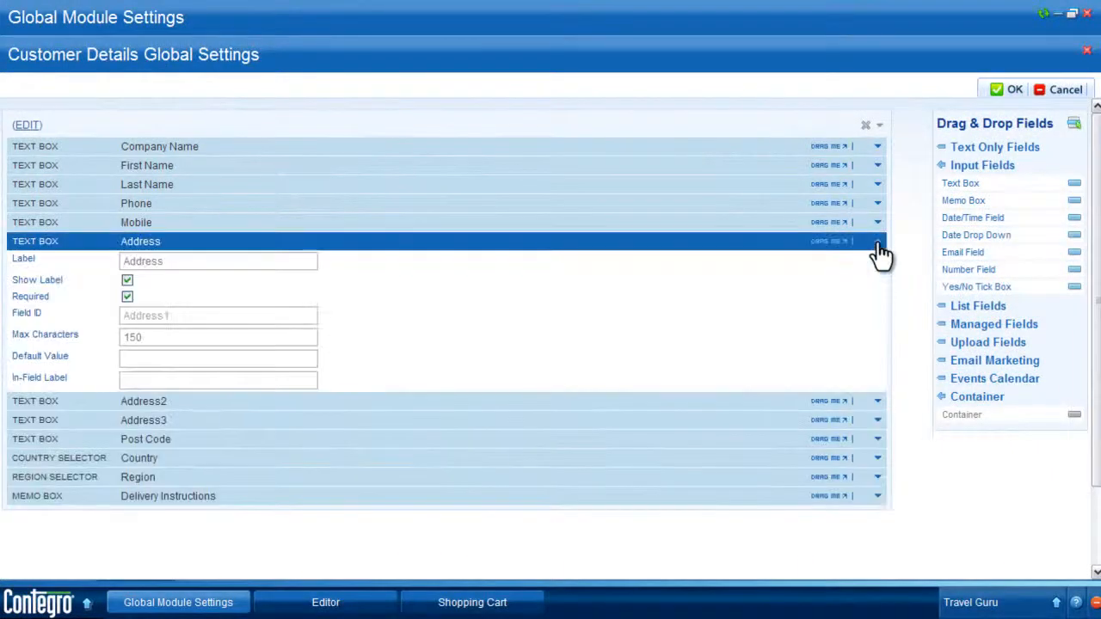
{"action": "left_click", "coordinate": [123, 261]}
{"action": "type", "text": "Physical"}
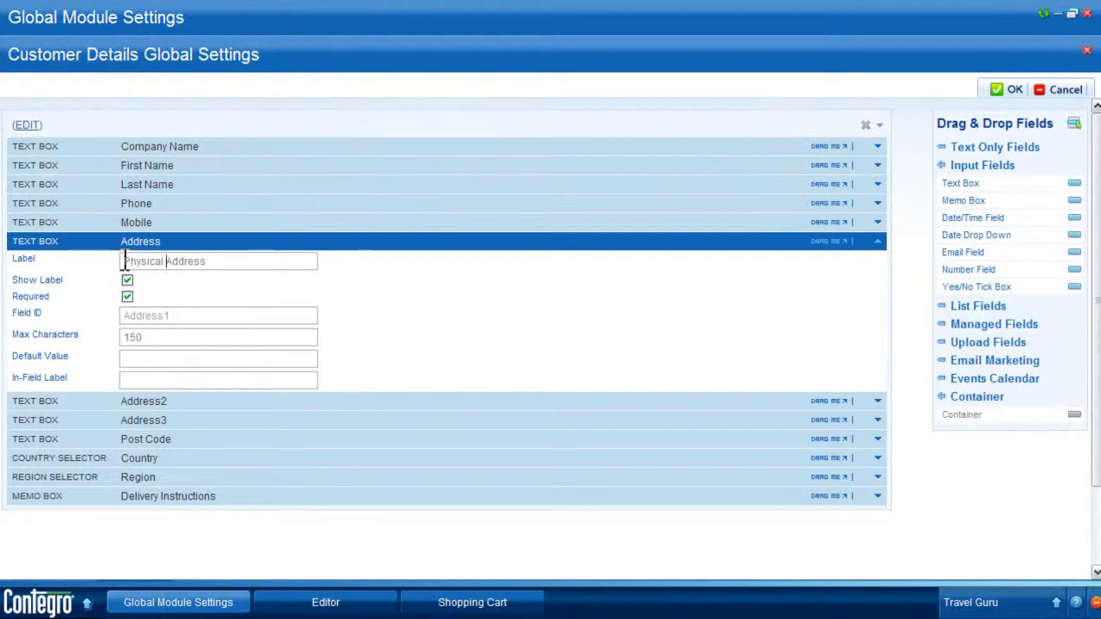
{"action": "left_click", "coordinate": [1009, 91]}
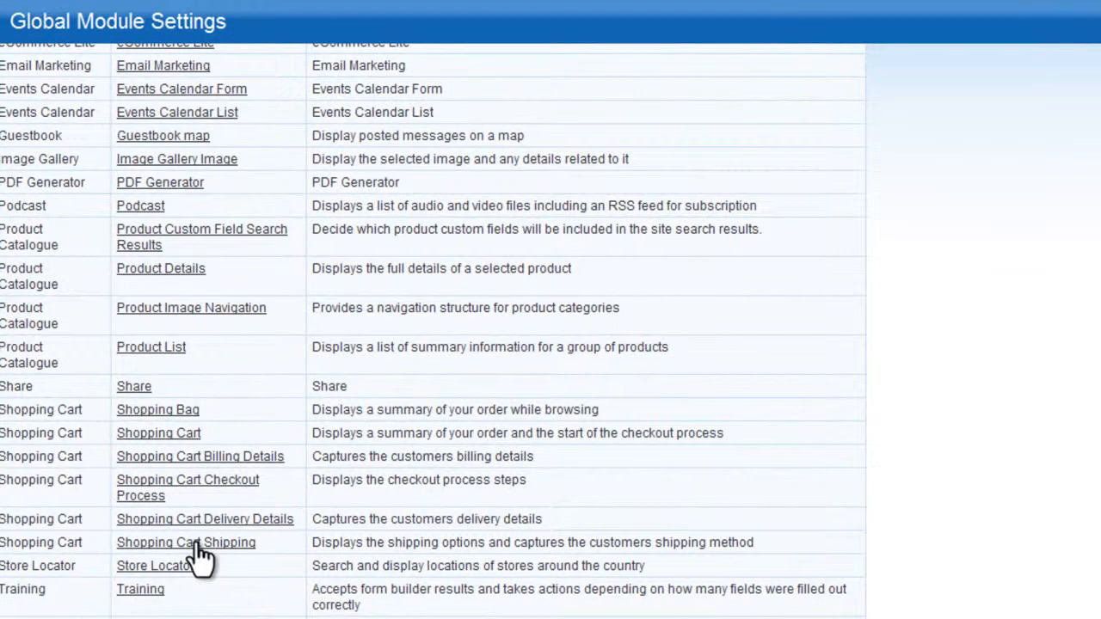
Review the default shipping method types in the Shopping Cart Shipping settings, add Australia and United States to the available countries, and accept
{"action": "left_click", "coordinate": [198, 543]}
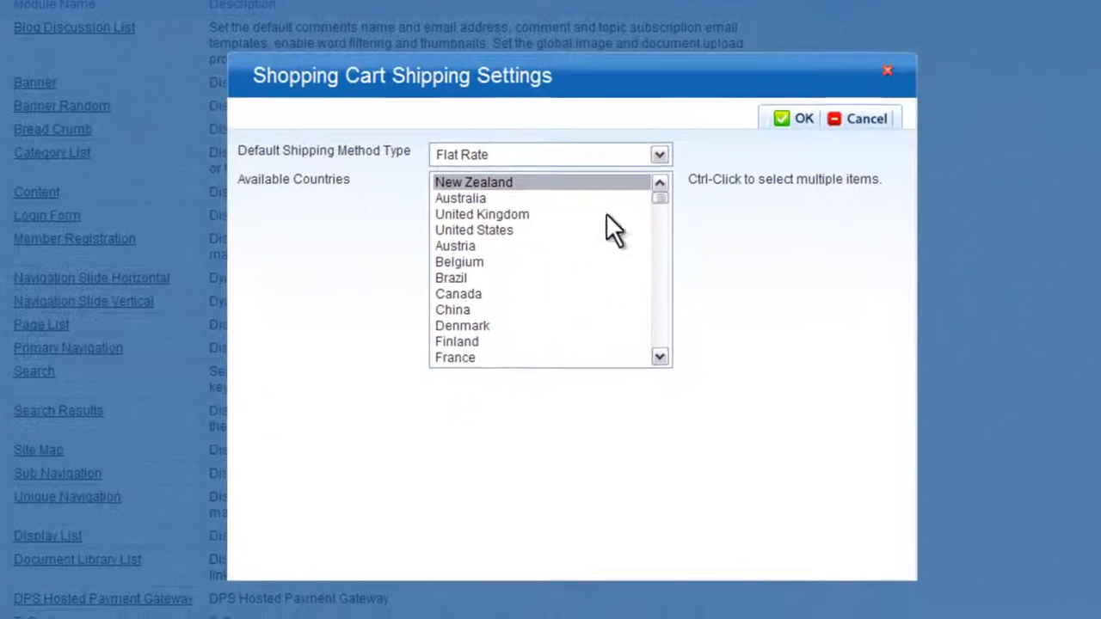
{"action": "left_click", "coordinate": [659, 155]}
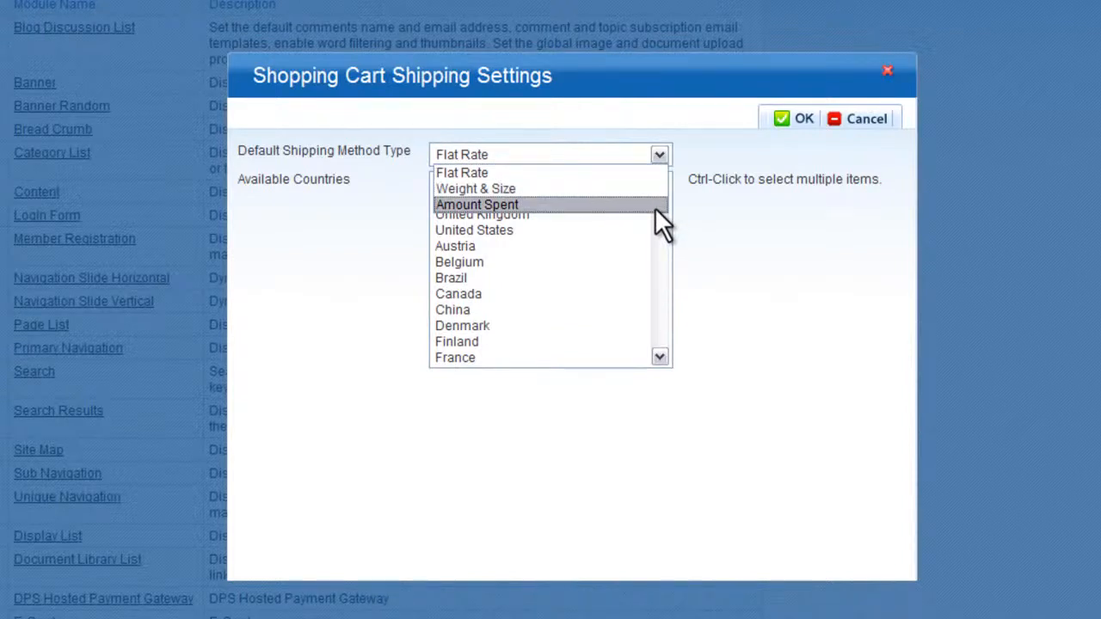
{"action": "left_click", "coordinate": [693, 237]}
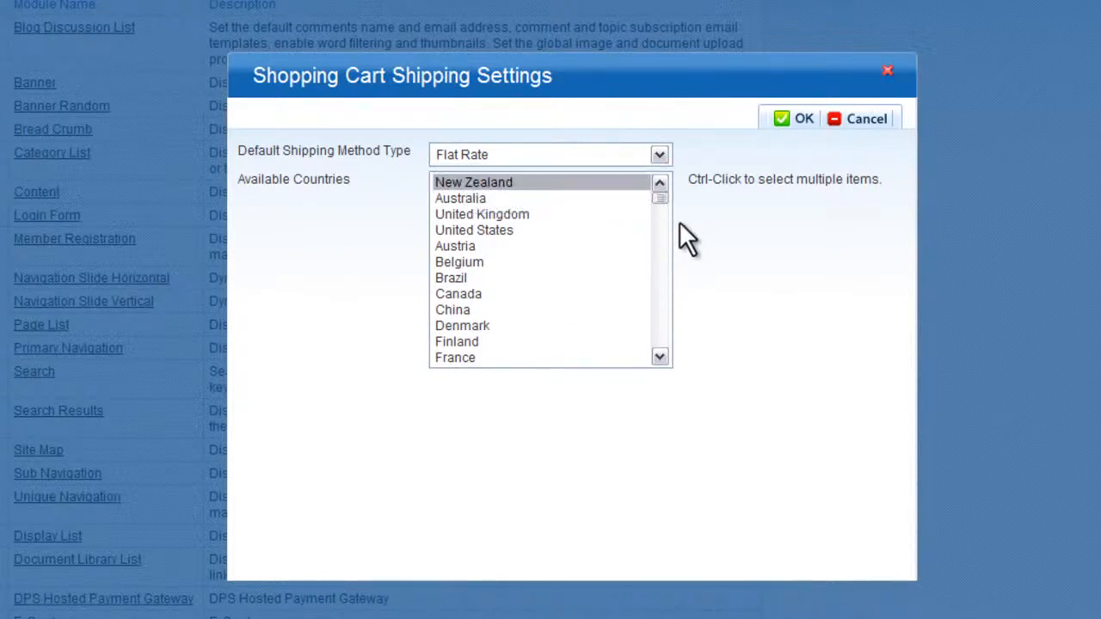
{"action": "left_click", "coordinate": [621, 199], "text": "ctrl"}
{"action": "left_click", "coordinate": [621, 230], "text": "ctrl"}
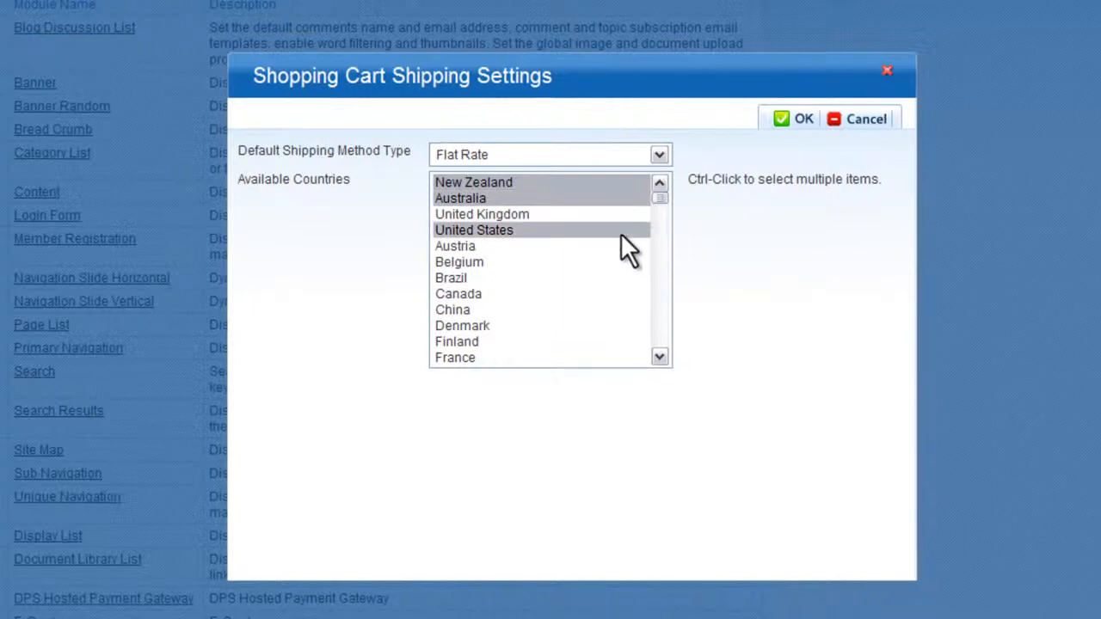
{"action": "left_click", "coordinate": [793, 119]}
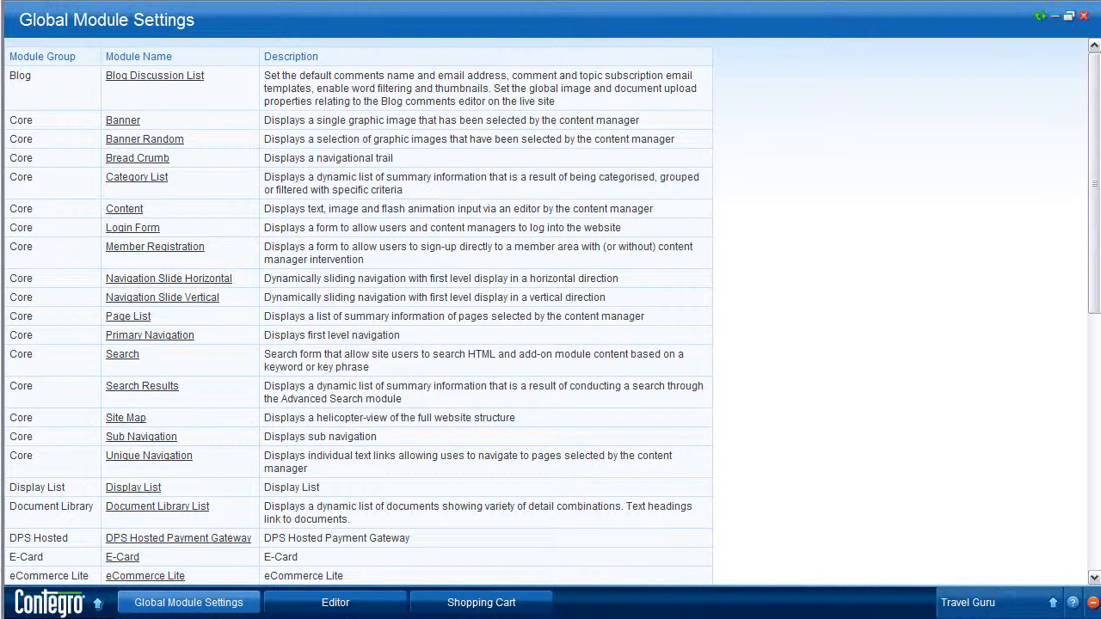
Open the content editor and review the Shopping Cart, Customer Details, and Shipping Gift and Payment Options pages and the live checkout's billing form
{"action": "left_click", "coordinate": [62, 604]}
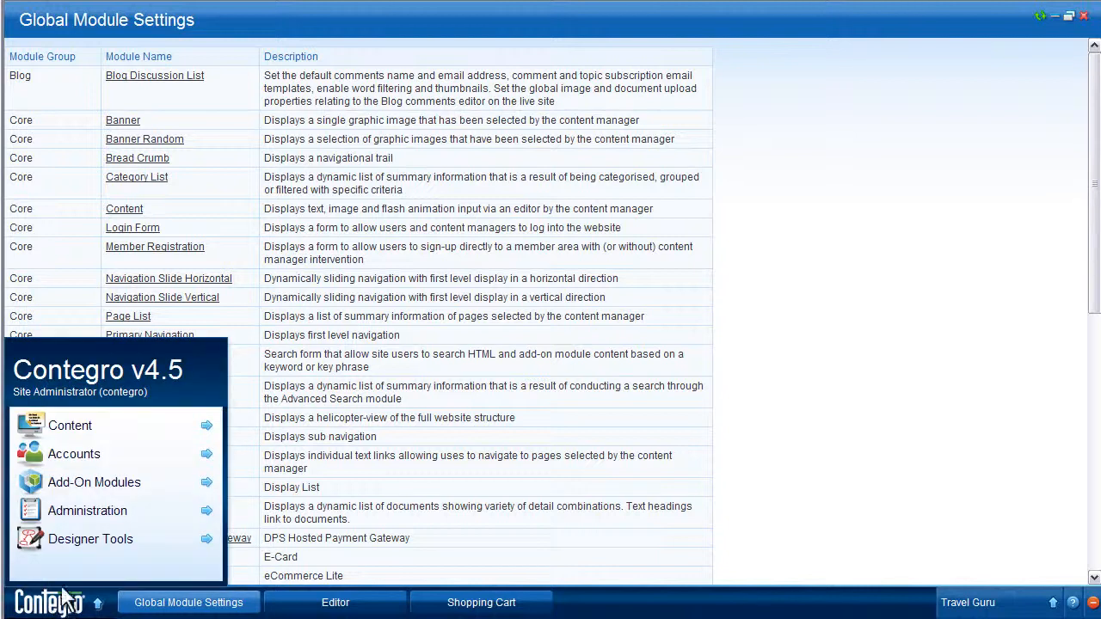
{"action": "mouse_move", "coordinate": [74, 430]}
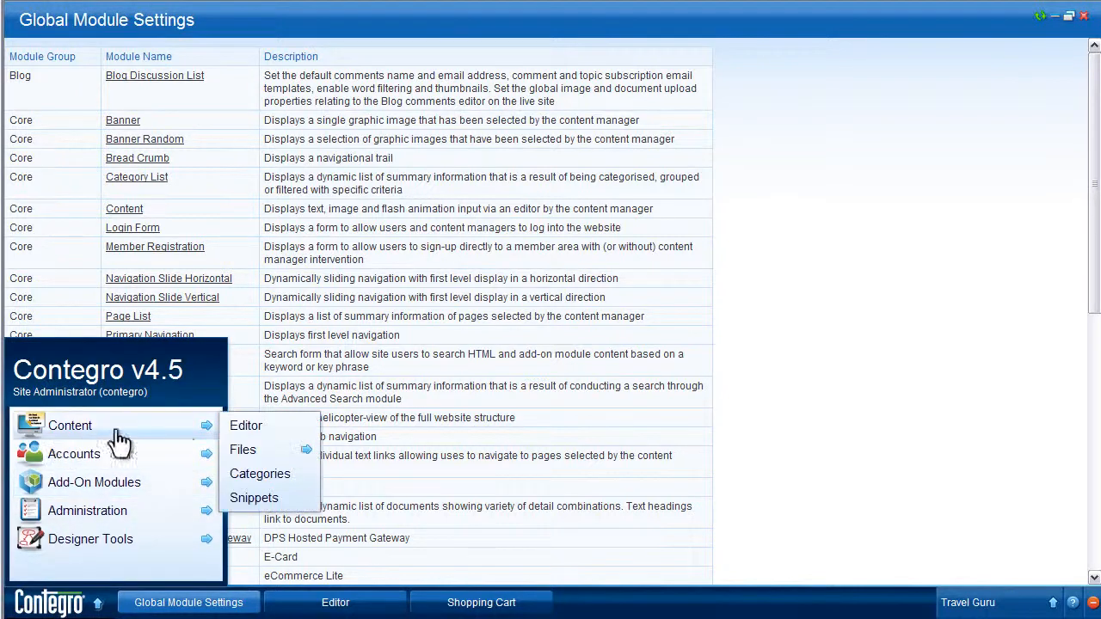
{"action": "left_click", "coordinate": [247, 427]}
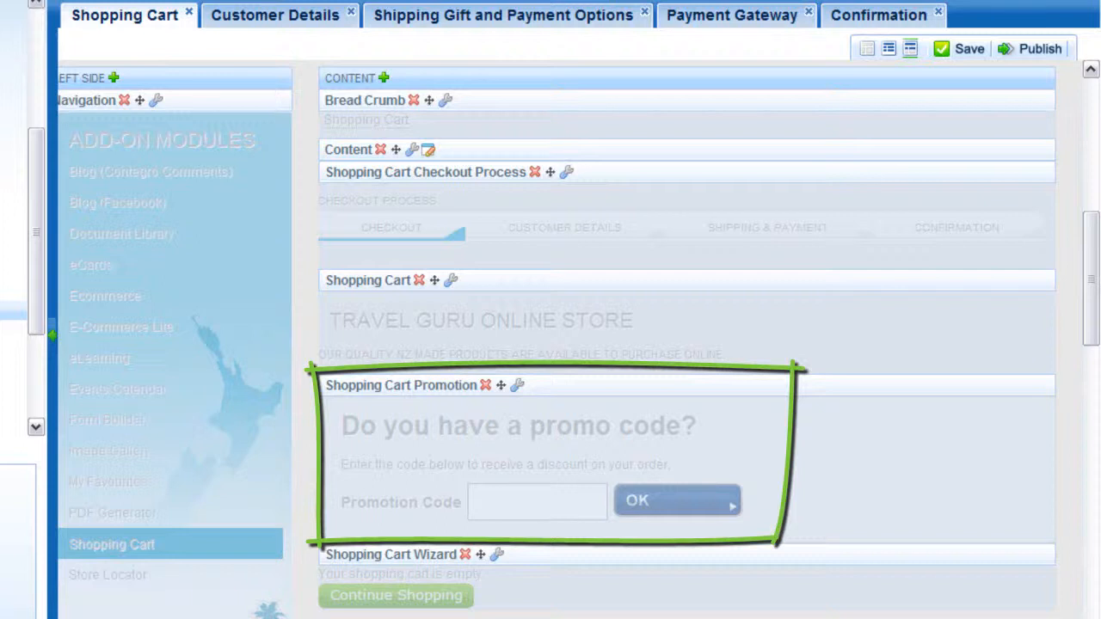
{"action": "left_click", "coordinate": [246, 20]}
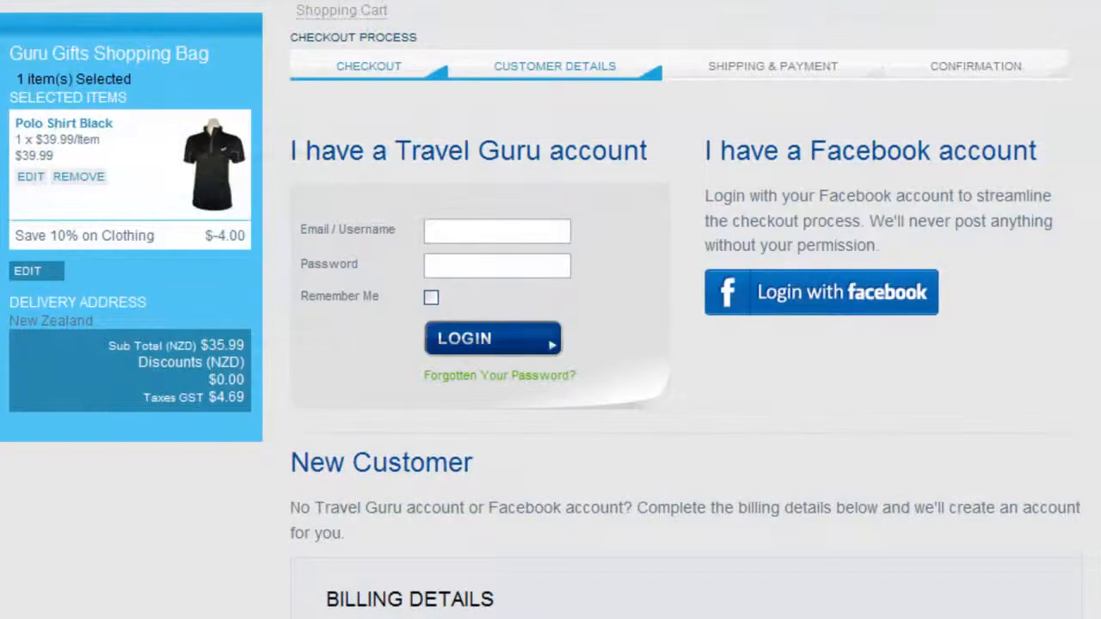
{"action": "scroll", "coordinate": [551, 344], "scroll_direction": "down", "scroll_amount": 7}
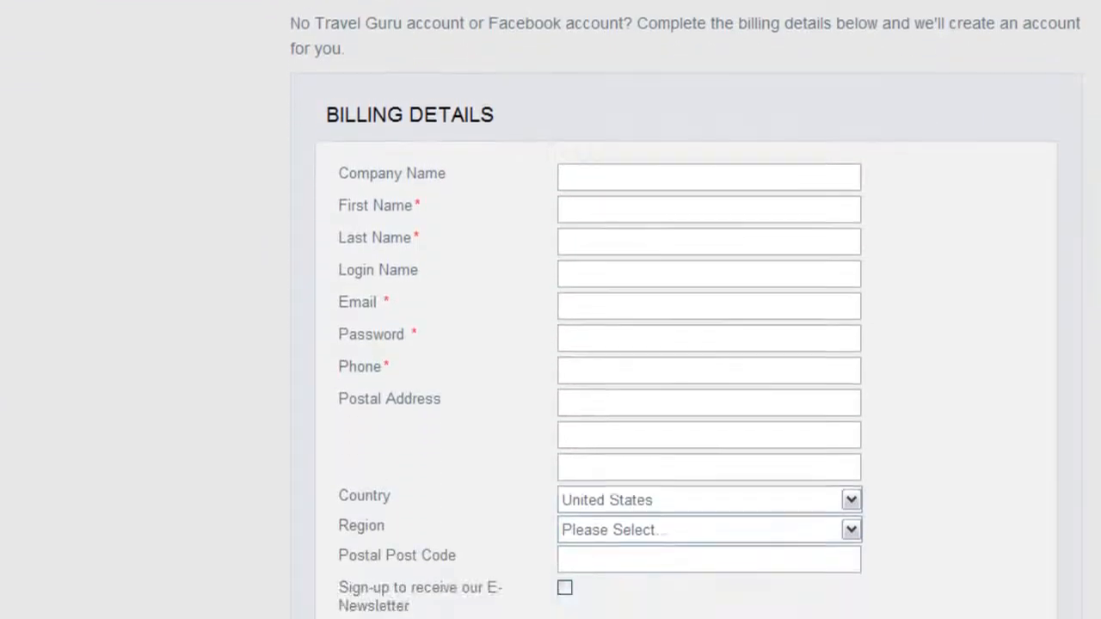
{"action": "scroll", "coordinate": [550, 344], "scroll_direction": "down", "scroll_amount": 2}
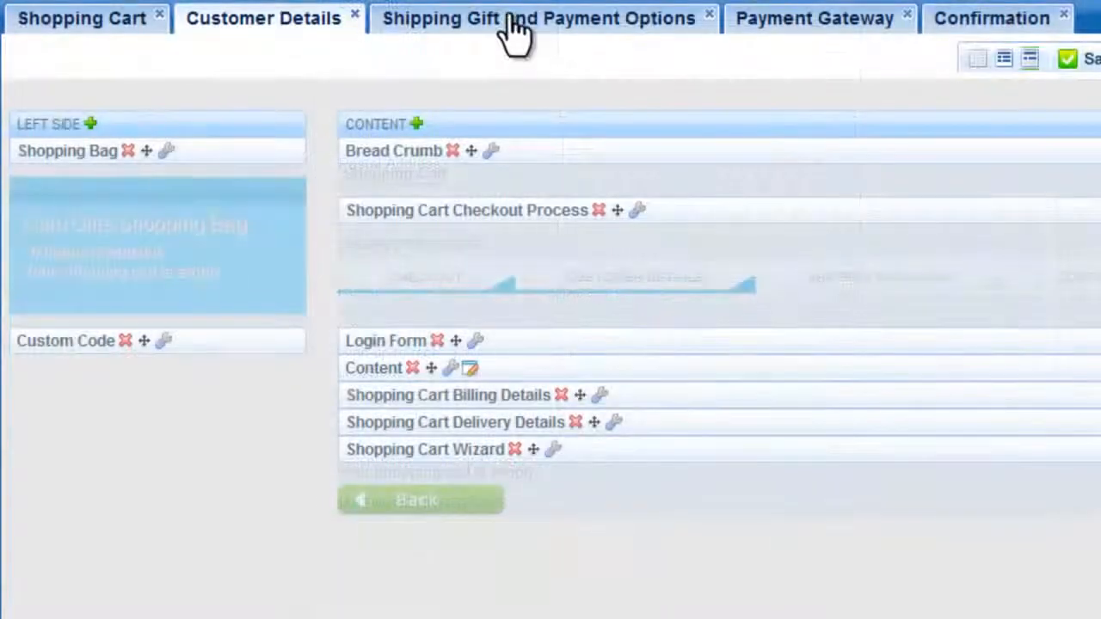
{"action": "left_click", "coordinate": [516, 30]}
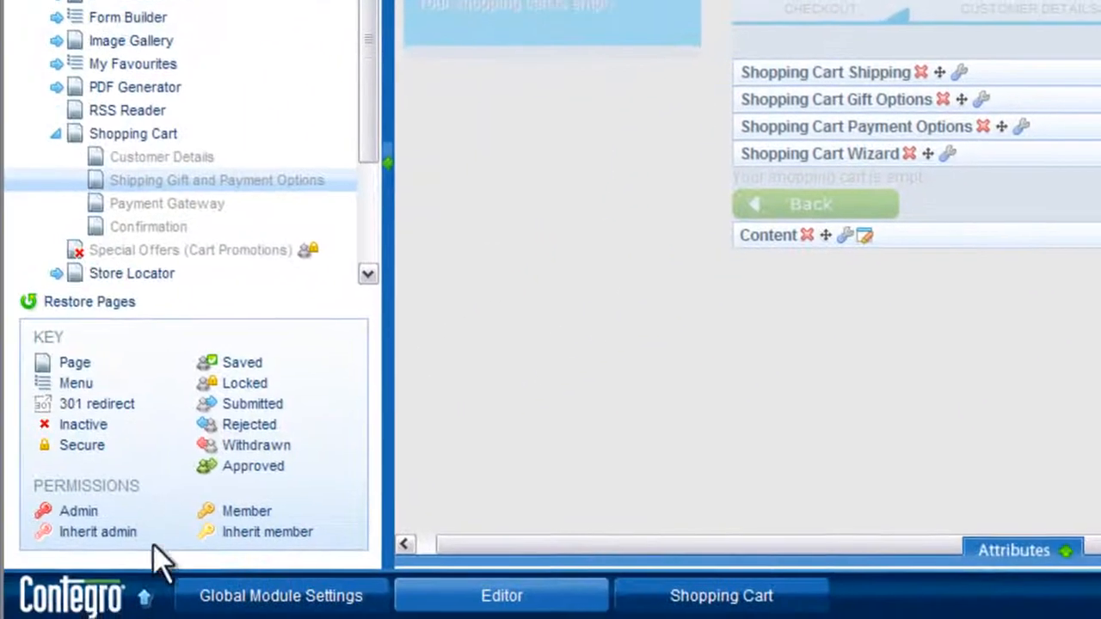
Look through the Shopping Cart add-on module's administration sections for shipping, gift options and payment methods
{"action": "left_click", "coordinate": [95, 595]}
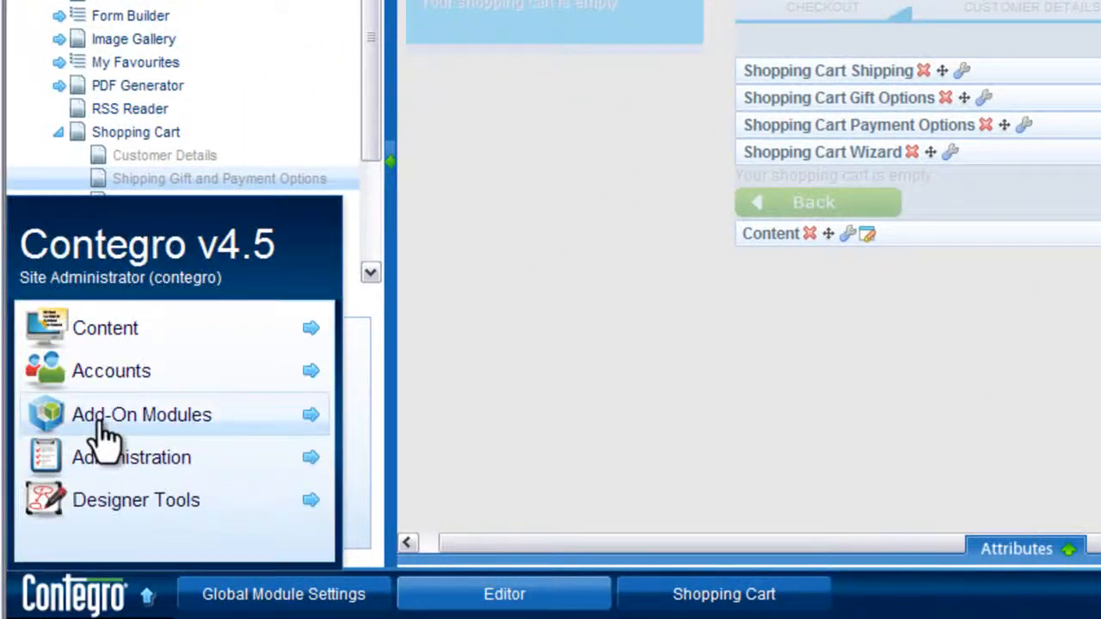
{"action": "mouse_move", "coordinate": [103, 425]}
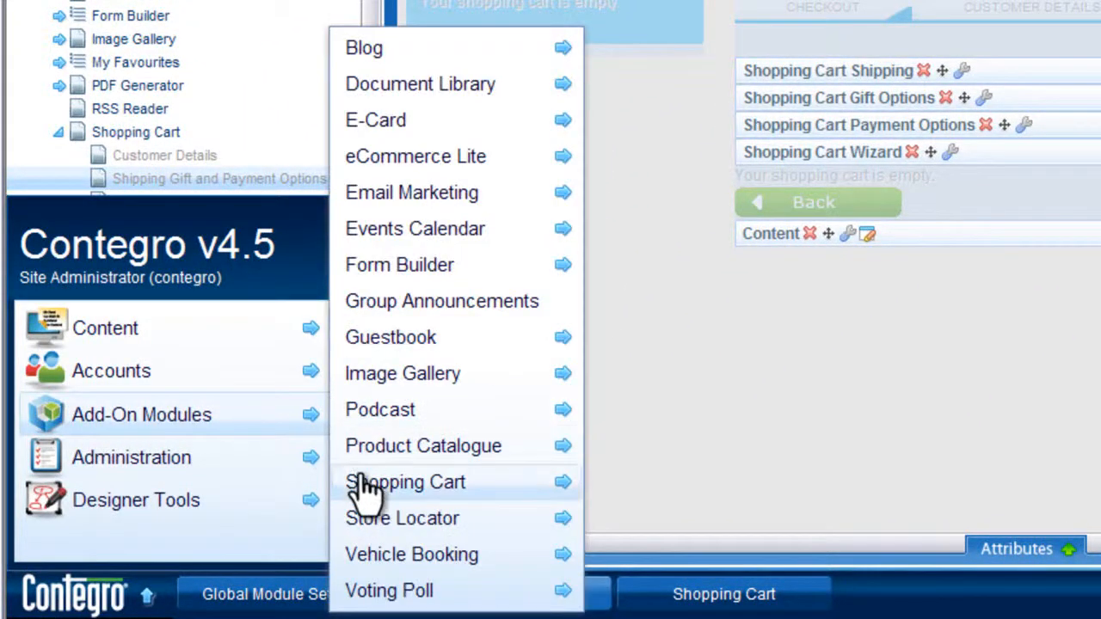
{"action": "mouse_move", "coordinate": [495, 492]}
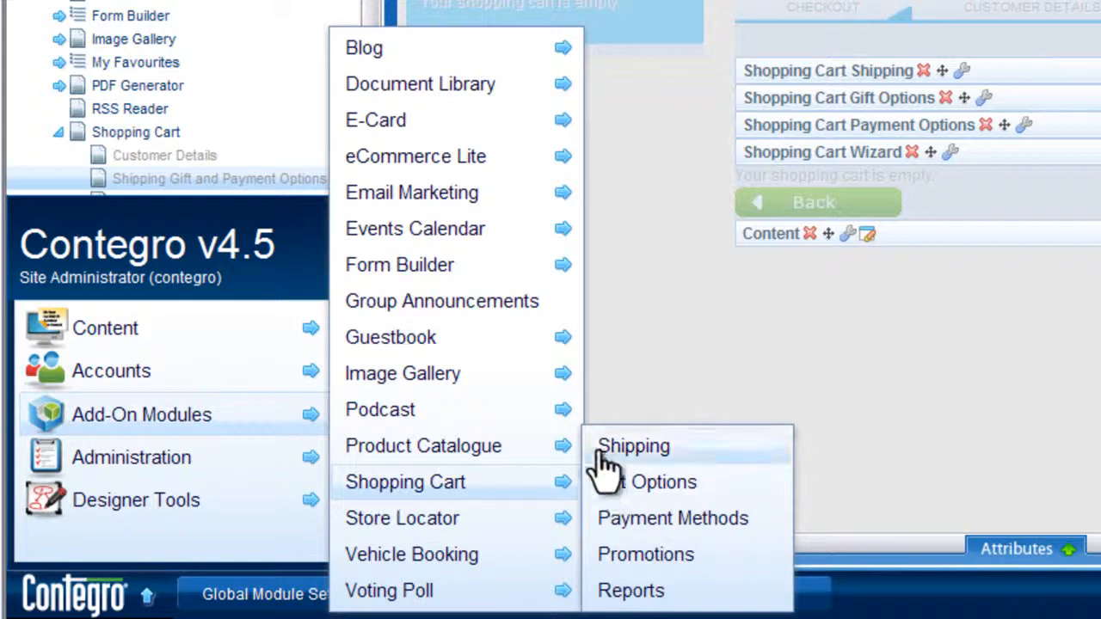
{"action": "left_click", "coordinate": [606, 519]}
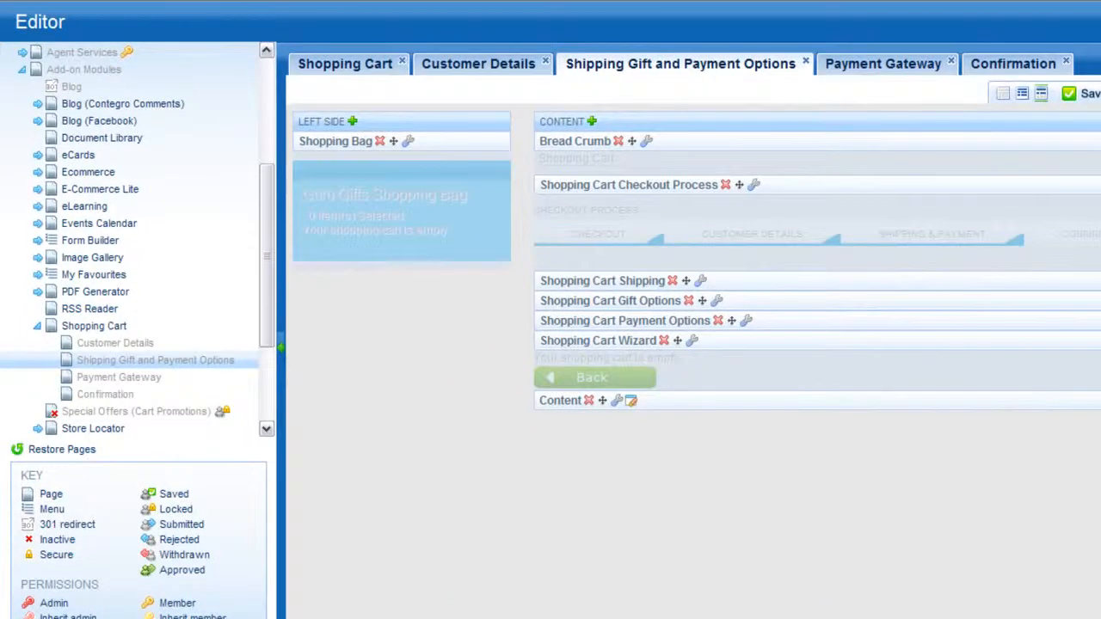
Set the DPS Hosted Payment Gateway's target page on the Payment Gateway page to the Shopping Cart's Confirmation page and accept the settings
{"action": "left_click", "coordinate": [871, 73]}
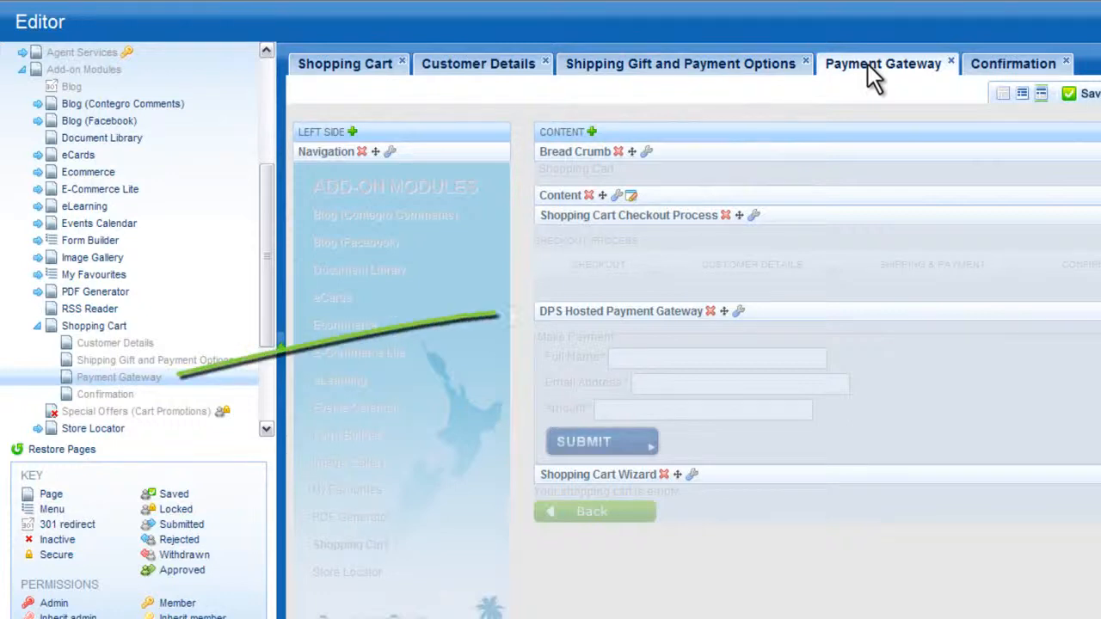
{"action": "left_click", "coordinate": [737, 312]}
{"action": "left_click", "coordinate": [621, 188]}
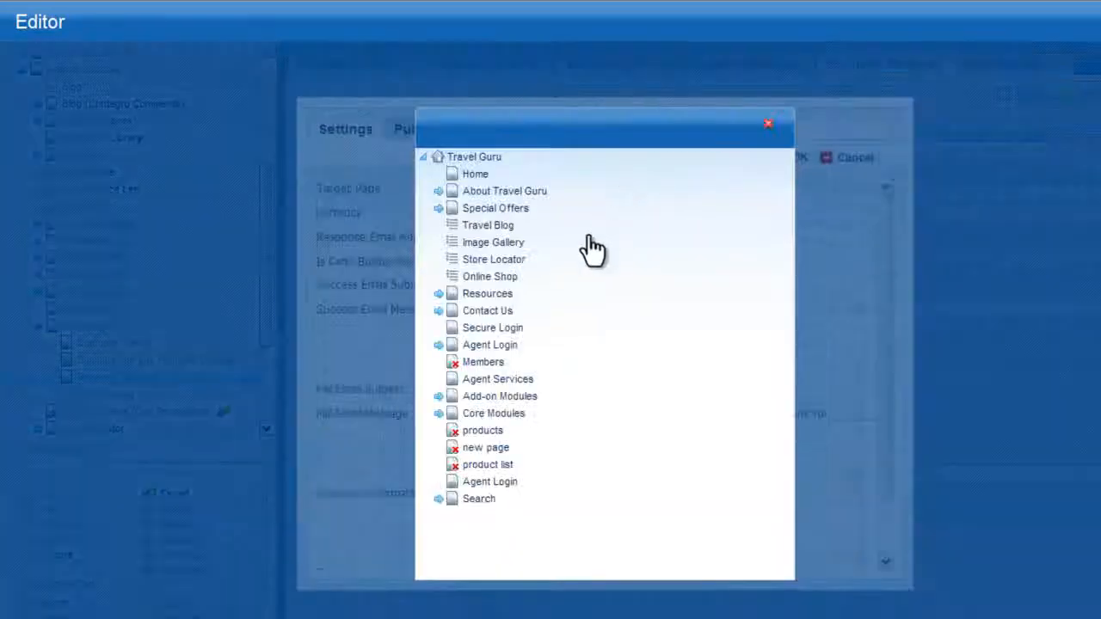
{"action": "left_click", "coordinate": [441, 398]}
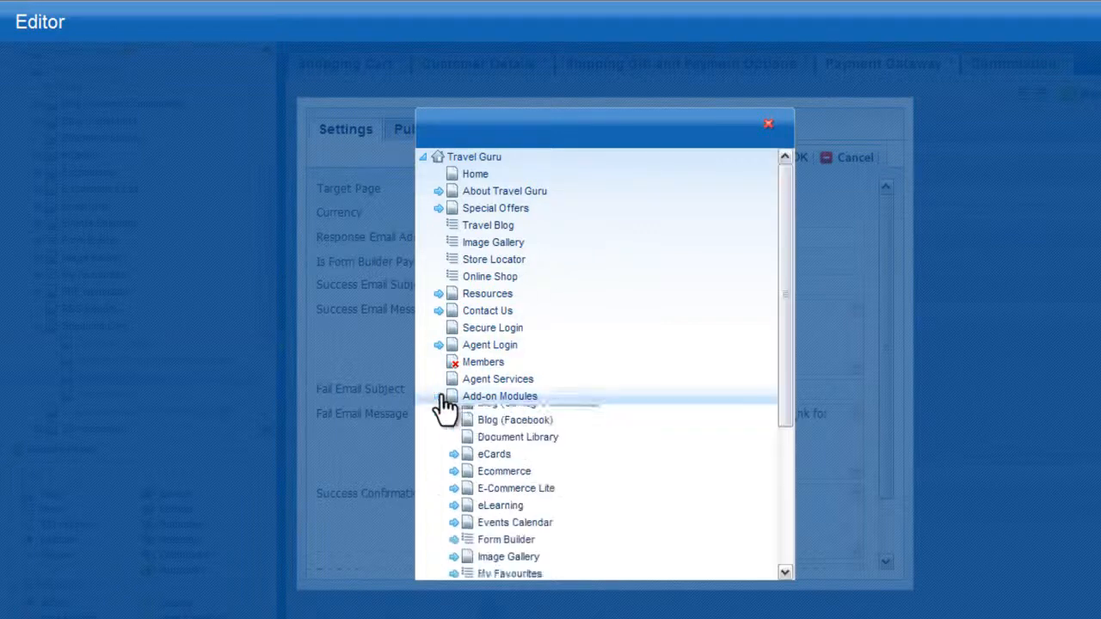
{"action": "scroll", "coordinate": [442, 404], "scroll_direction": "down", "scroll_amount": 5}
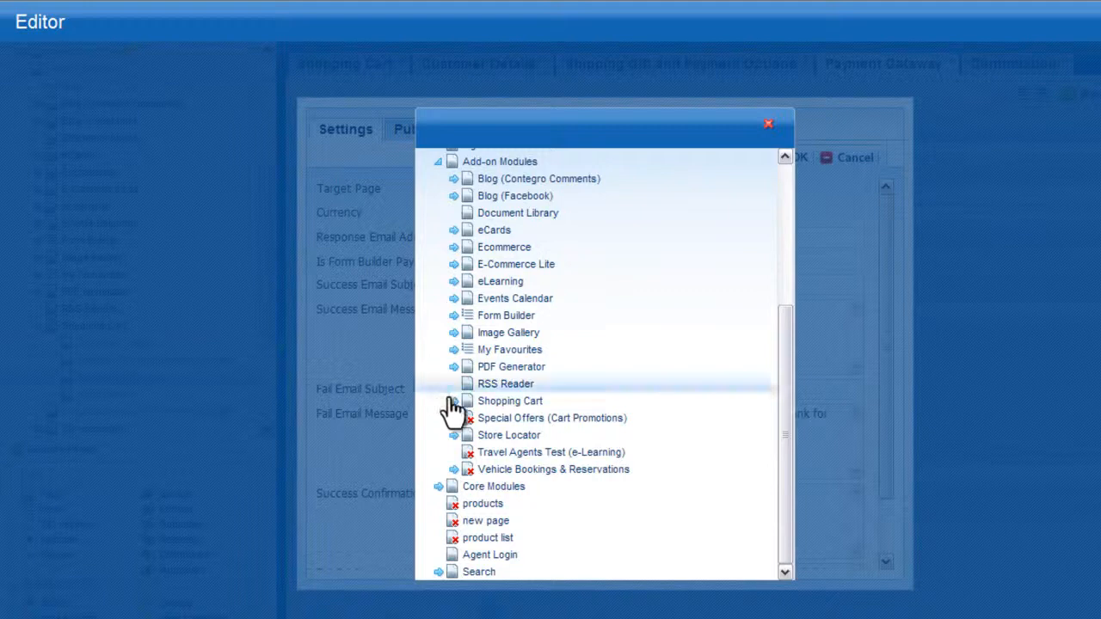
{"action": "left_click", "coordinate": [451, 401]}
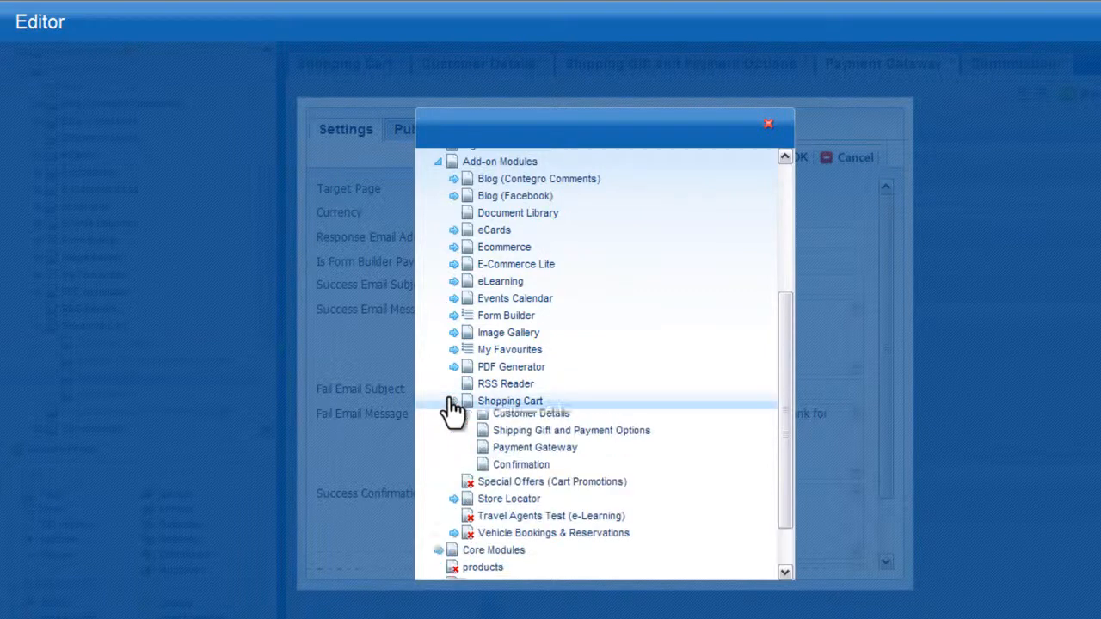
{"action": "left_click", "coordinate": [511, 470]}
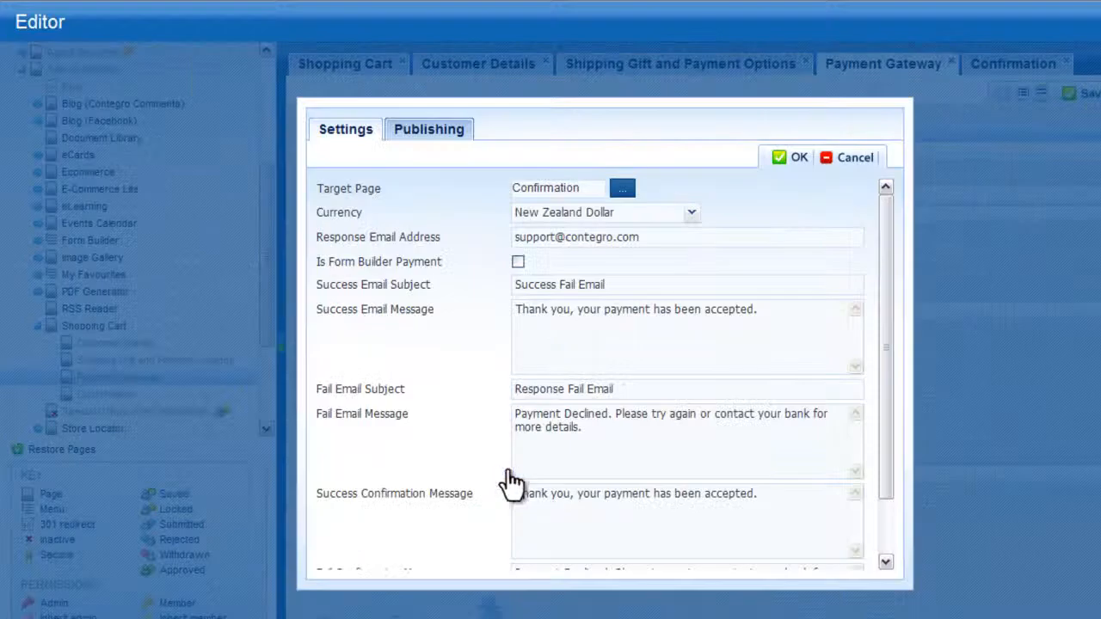
{"action": "left_click", "coordinate": [790, 159]}
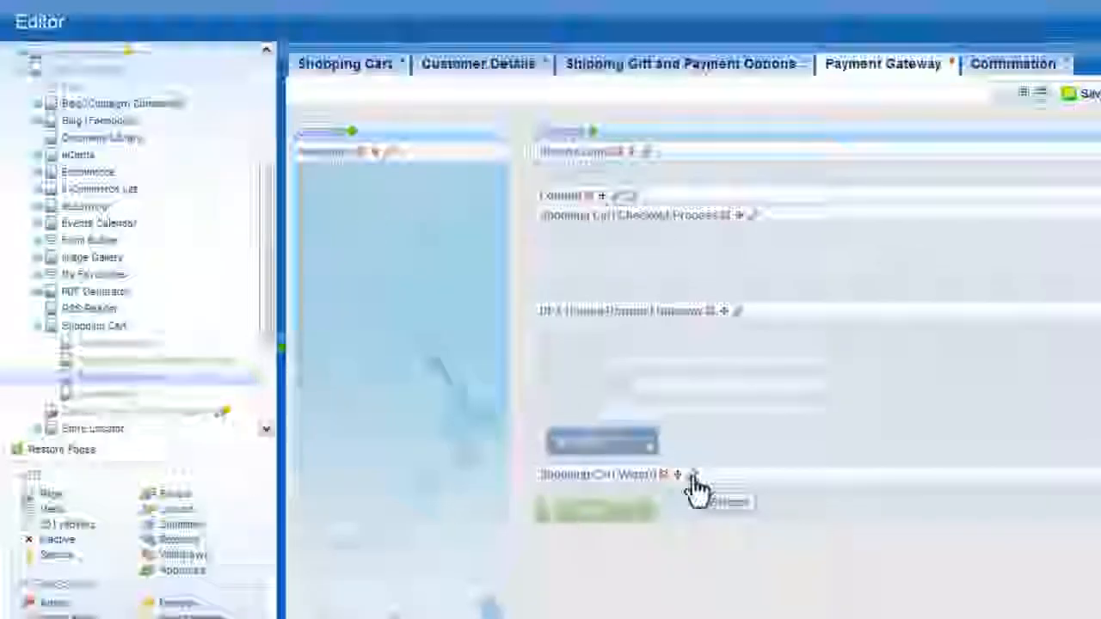
Review and accept the Payment Gateway page's Shopping Cart Wizard settings, and examine the modules on the Confirmation page
{"action": "left_click", "coordinate": [691, 474]}
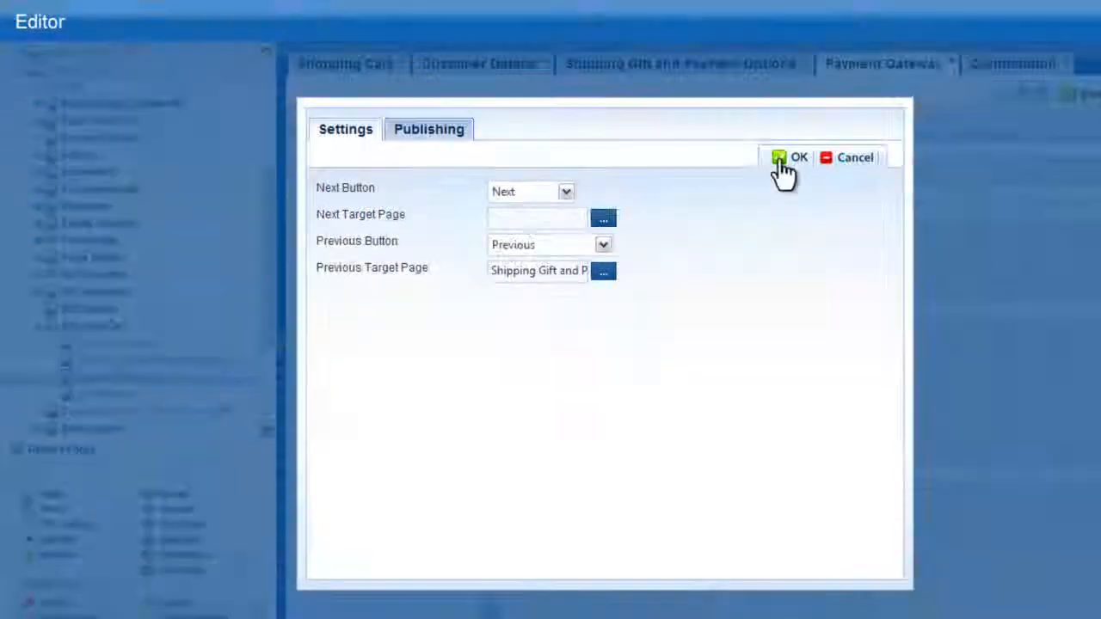
{"action": "left_click", "coordinate": [780, 162]}
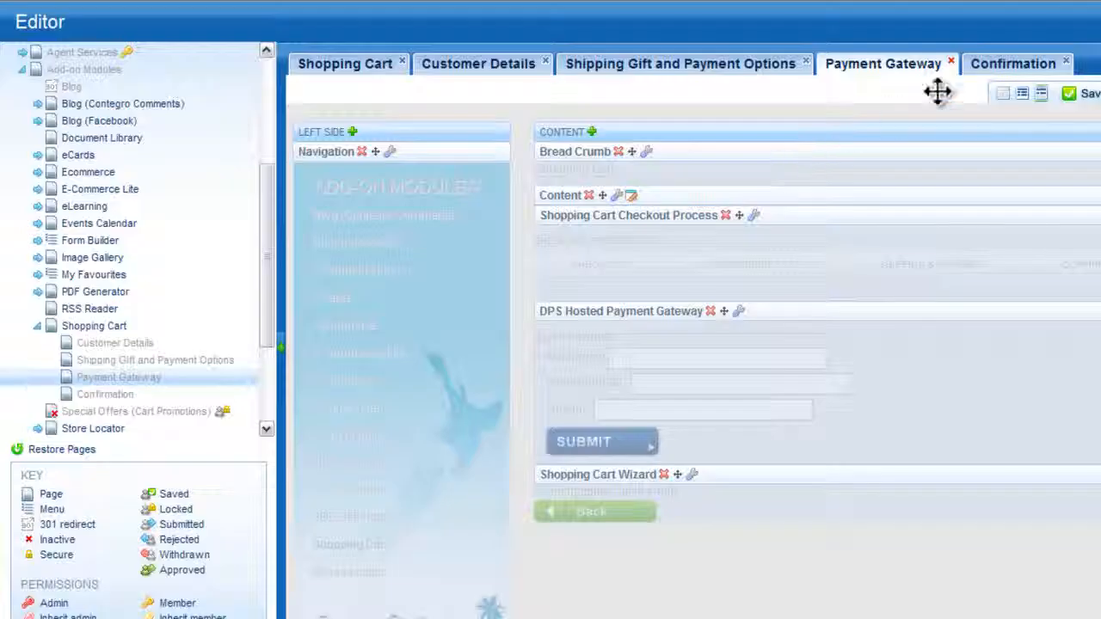
{"action": "left_click", "coordinate": [1010, 77]}
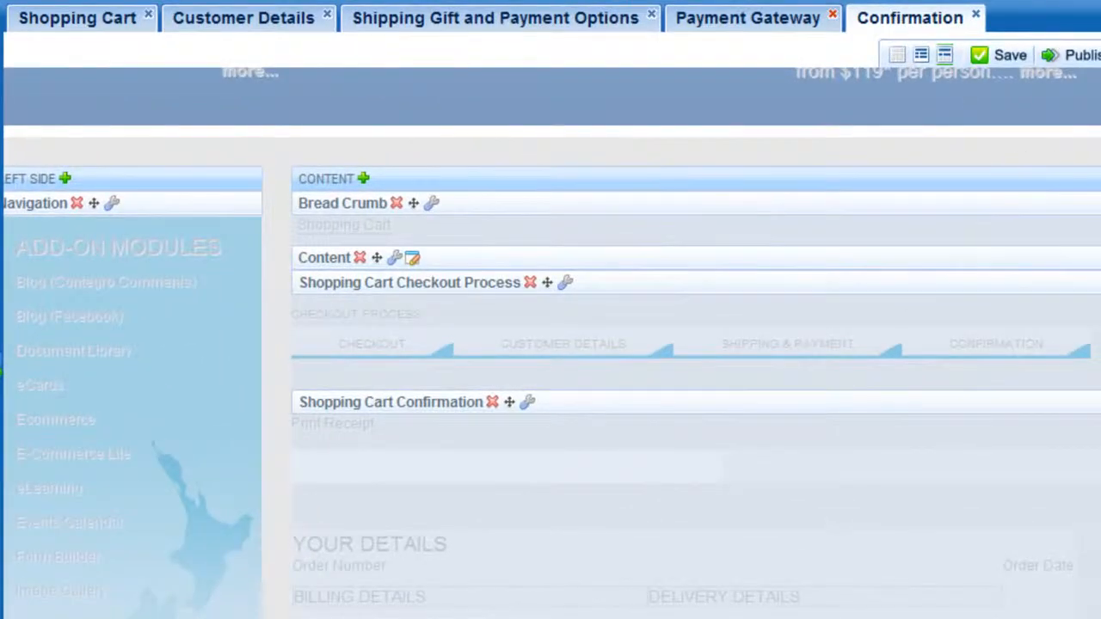
{"action": "scroll", "coordinate": [550, 344], "scroll_direction": "down", "scroll_amount": 2}
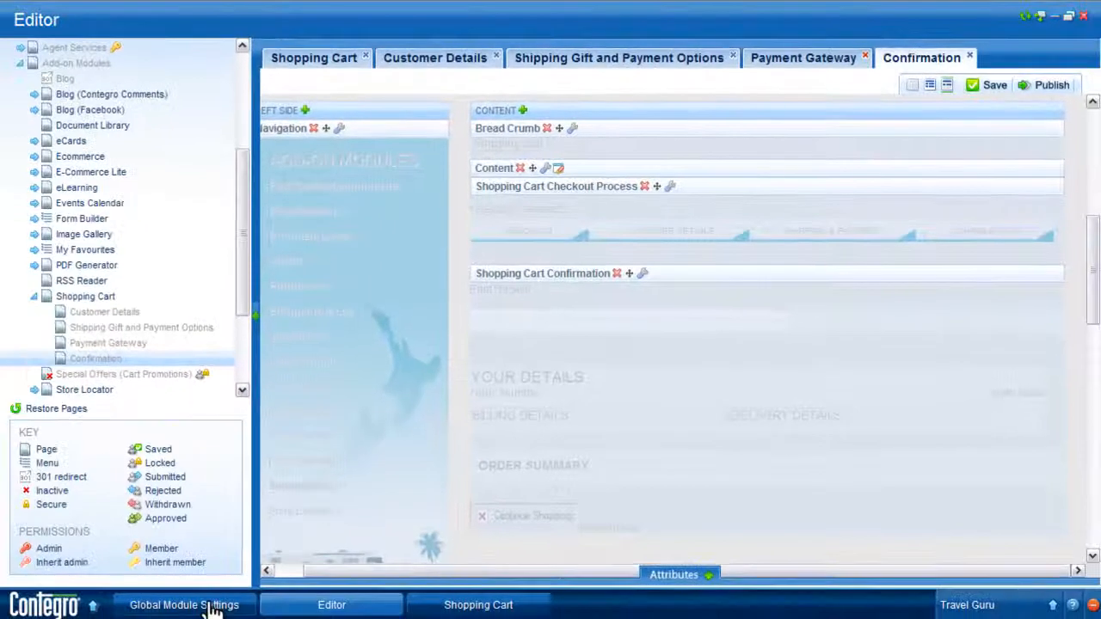
Return to the global module settings, then review and close the Shopping Cart Checkout Process settings with their step labels and pages
{"action": "left_click", "coordinate": [211, 607]}
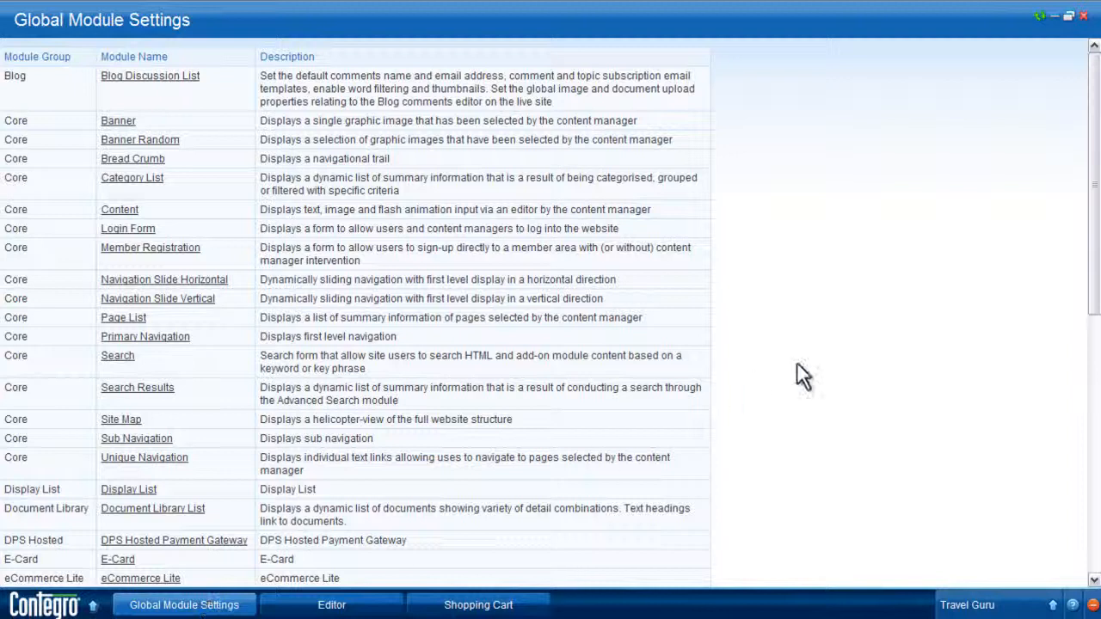
{"action": "left_click_drag", "start_coordinate": [1094, 251], "coordinate": [1096, 568]}
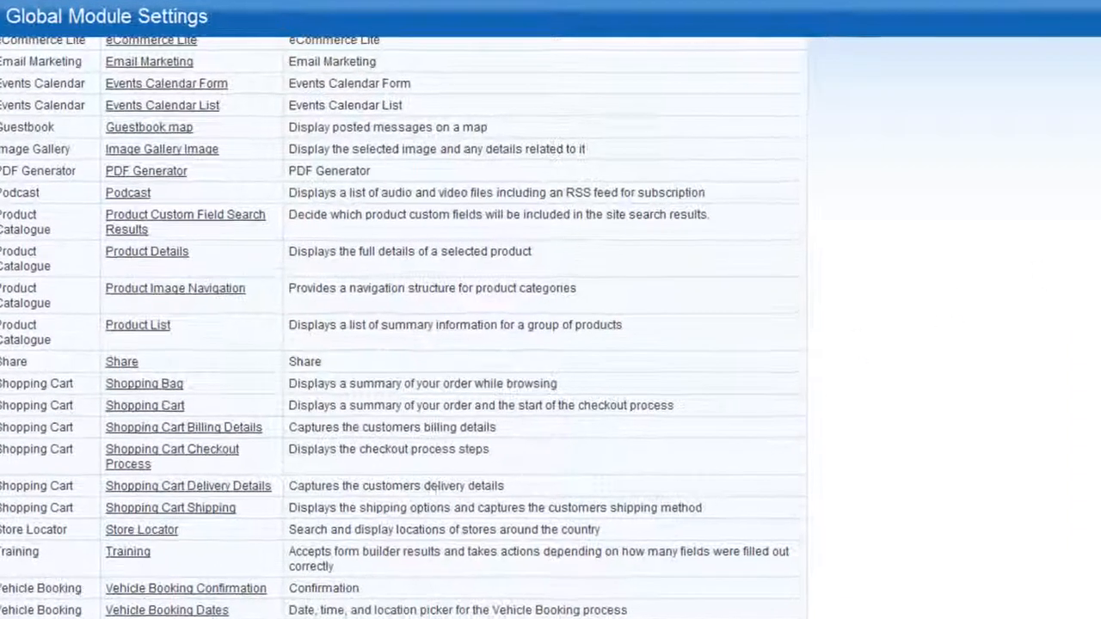
{"action": "left_click", "coordinate": [238, 465]}
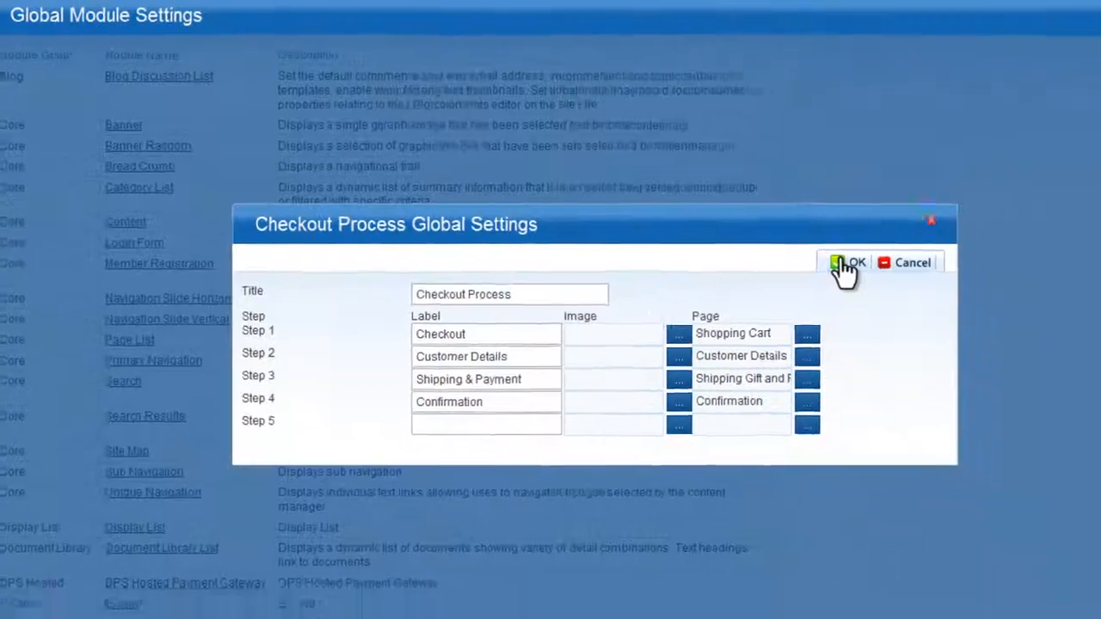
{"action": "left_click", "coordinate": [894, 278]}
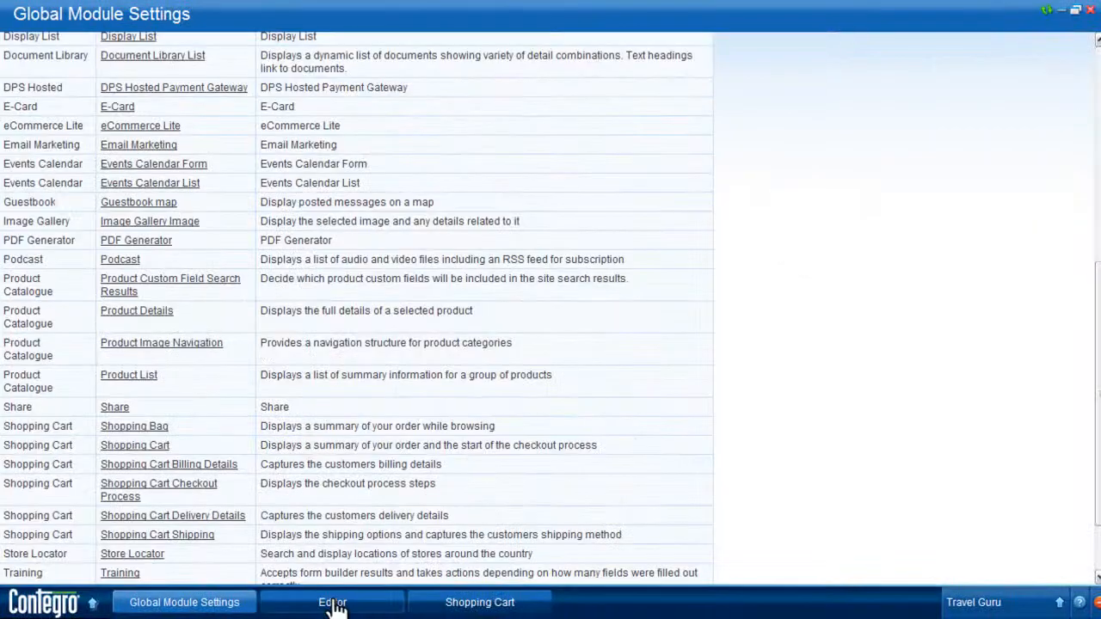
Return to the editor and add a Shopping Bag module to the Left Side area of the Ecommerce Details page
{"action": "left_click", "coordinate": [332, 602]}
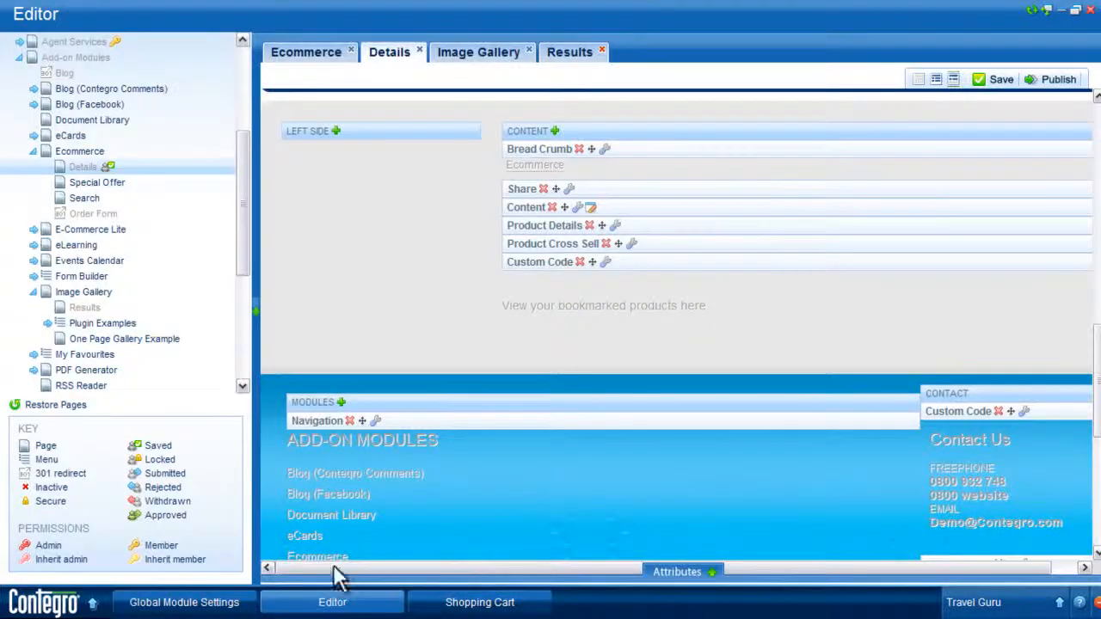
{"action": "left_click", "coordinate": [333, 132]}
{"action": "left_click", "coordinate": [344, 139]}
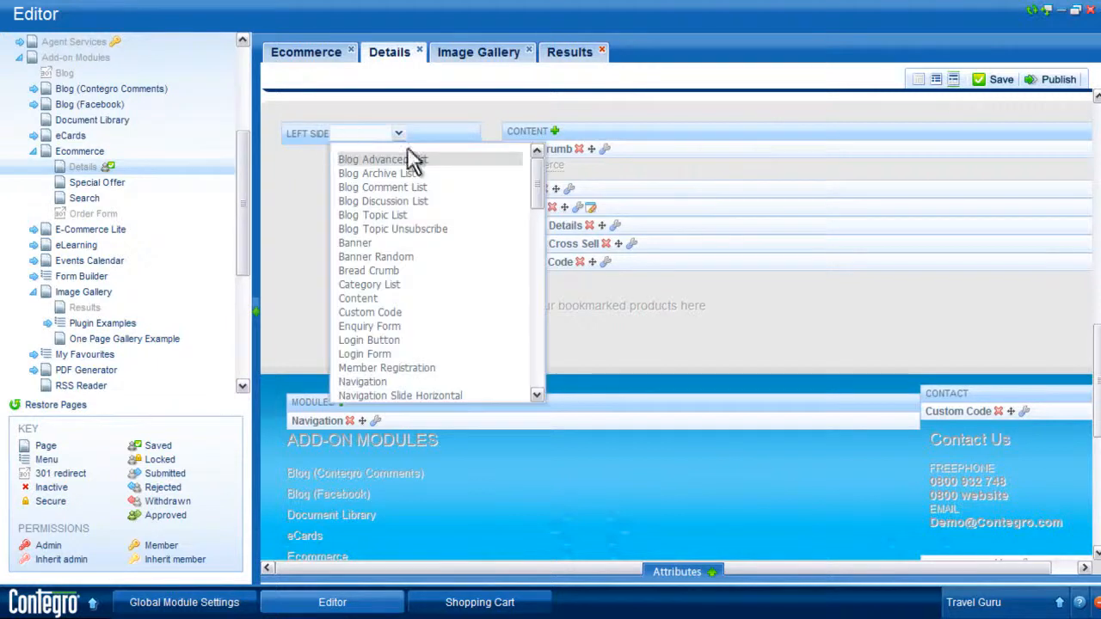
{"action": "left_click_drag", "start_coordinate": [536, 196], "coordinate": [536, 328]}
{"action": "left_click", "coordinate": [481, 307]}
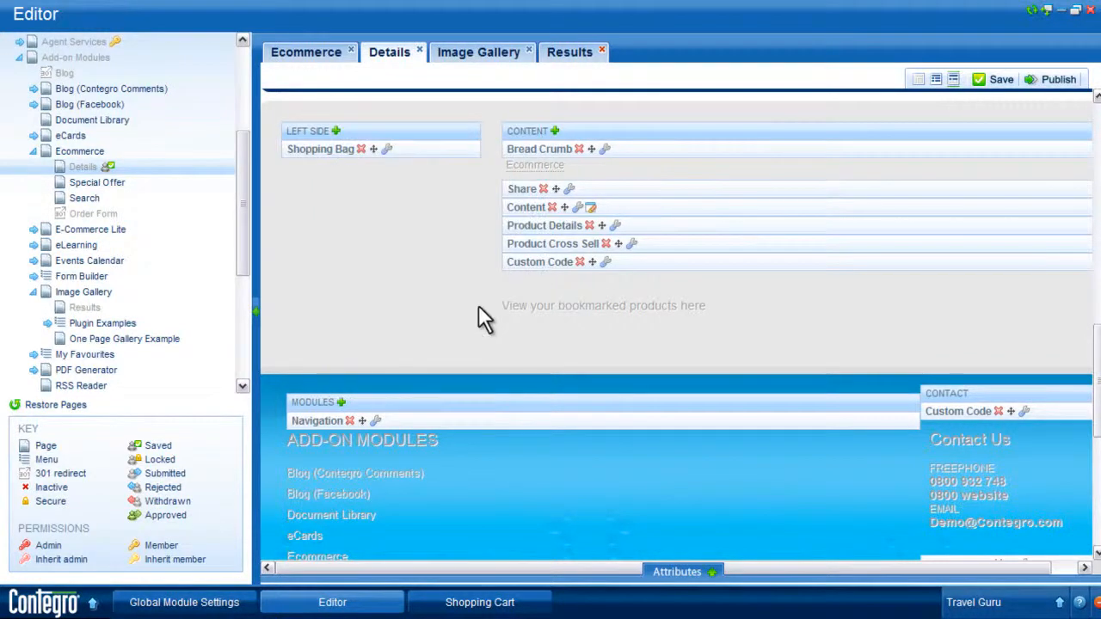
Add a Shopping Bag module to the Left Side area of the Image Gallery Results page and move it above Image Gallery Search
{"action": "left_click", "coordinate": [559, 58]}
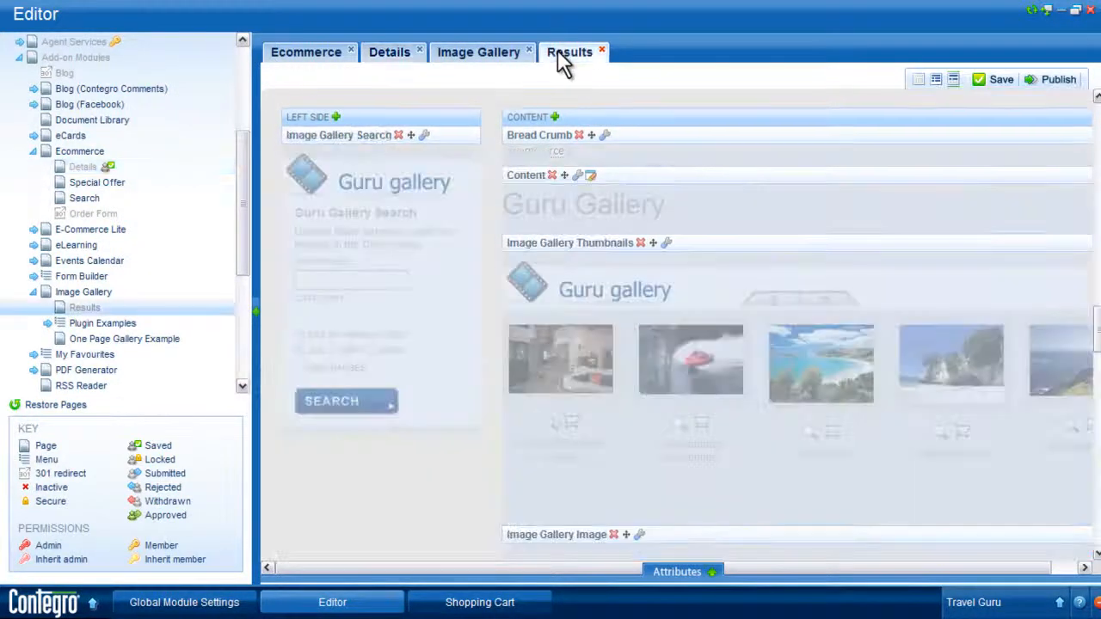
{"action": "left_click", "coordinate": [337, 120]}
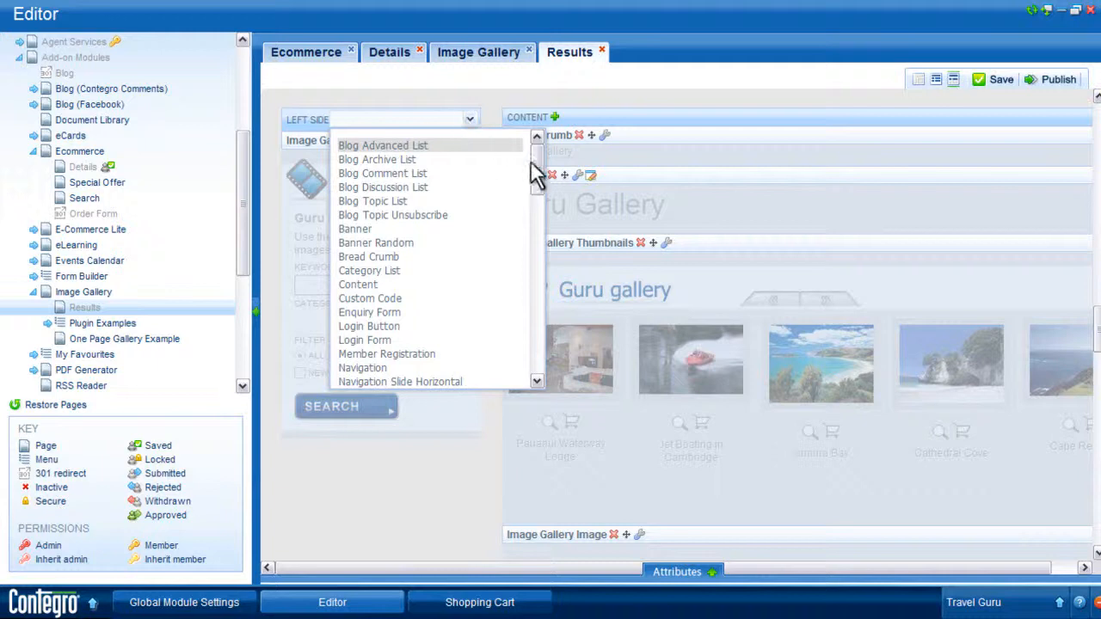
{"action": "left_click_drag", "start_coordinate": [530, 155], "coordinate": [536, 332]}
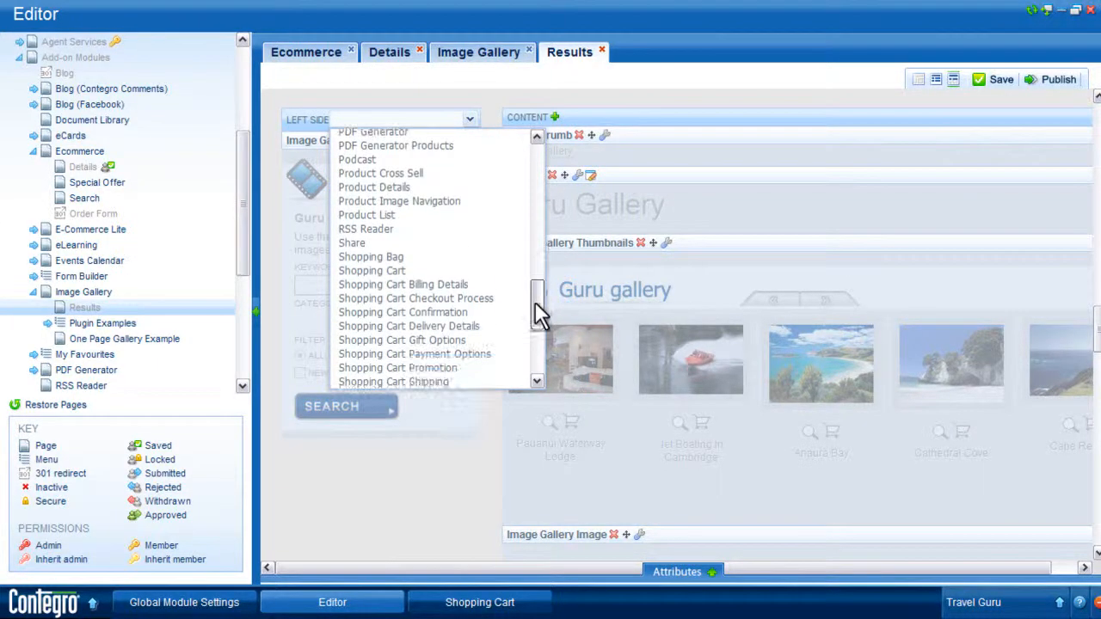
{"action": "left_click", "coordinate": [507, 260]}
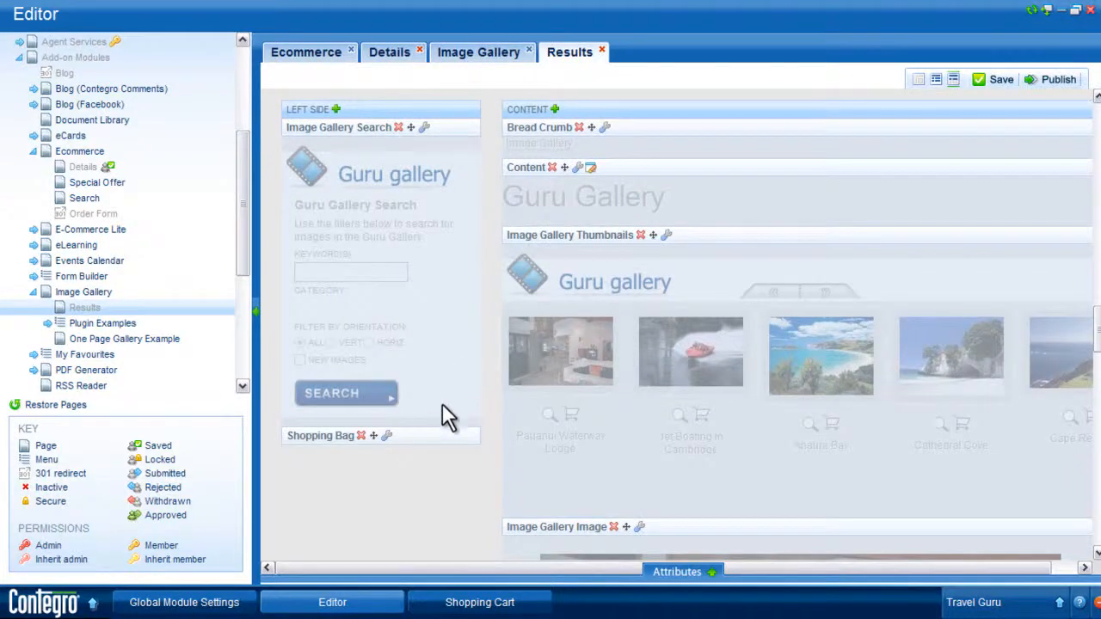
{"action": "left_click_drag", "start_coordinate": [433, 435], "coordinate": [450, 125]}
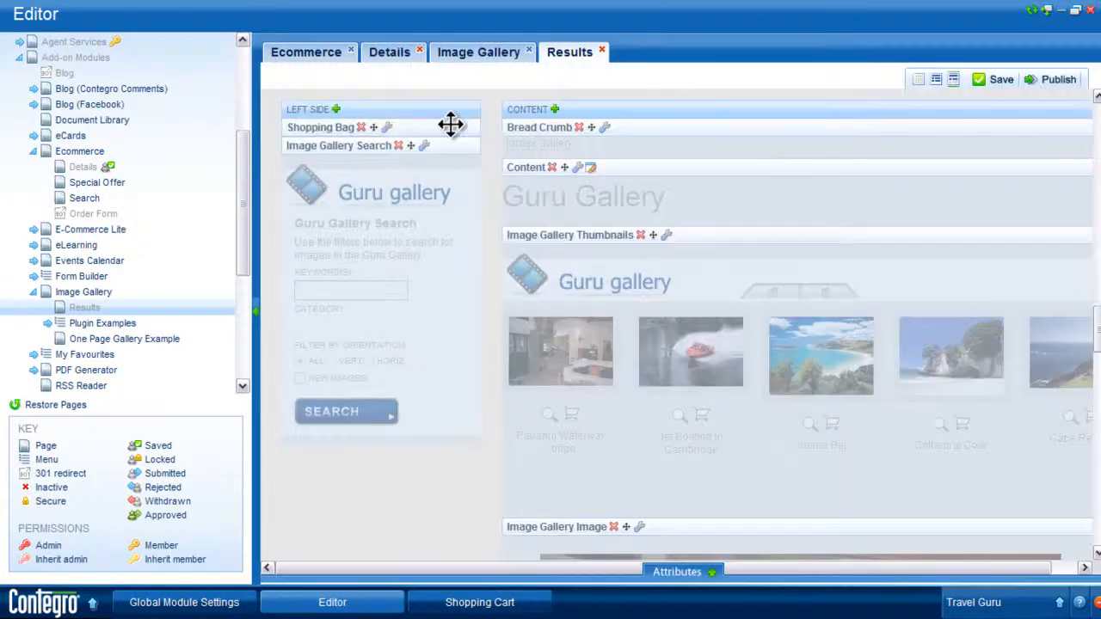
Enable the Add To Cart Button, Quantity Input, Variant 2 and Variant 1 display items in the Ecommerce page's Product List module and accept the settings
{"action": "left_click", "coordinate": [314, 56]}
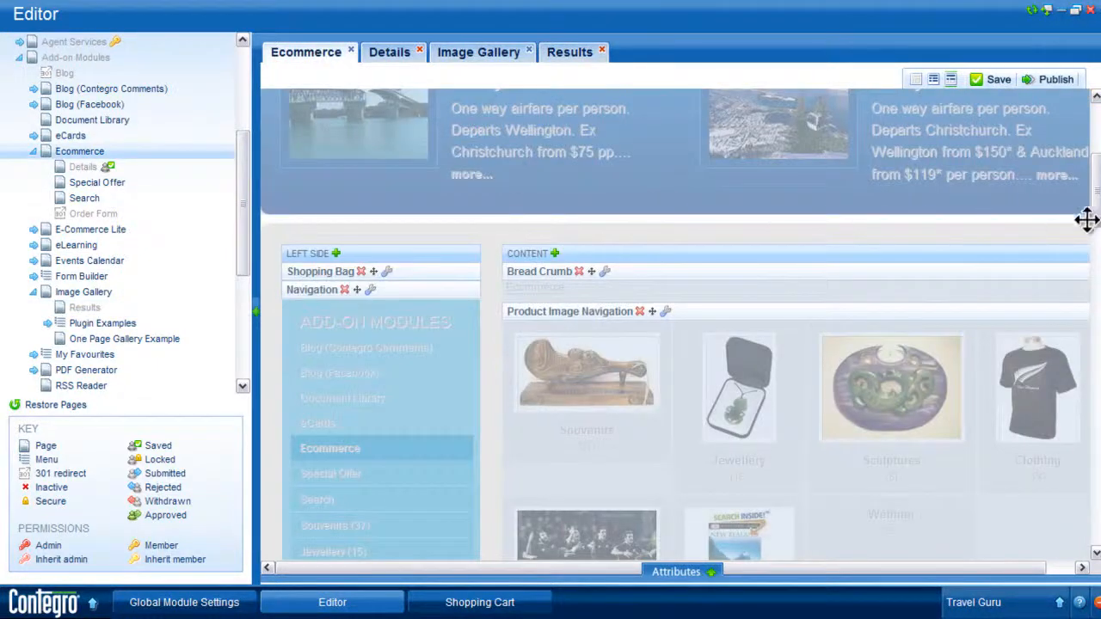
{"action": "left_click_drag", "start_coordinate": [1097, 203], "coordinate": [1098, 286]}
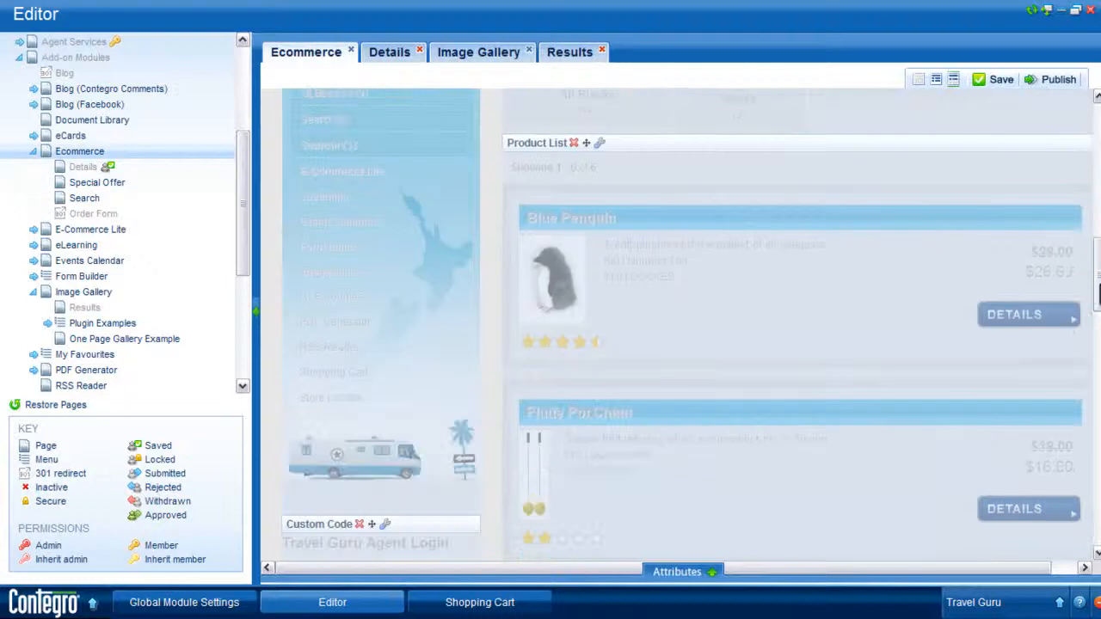
{"action": "left_click", "coordinate": [602, 143]}
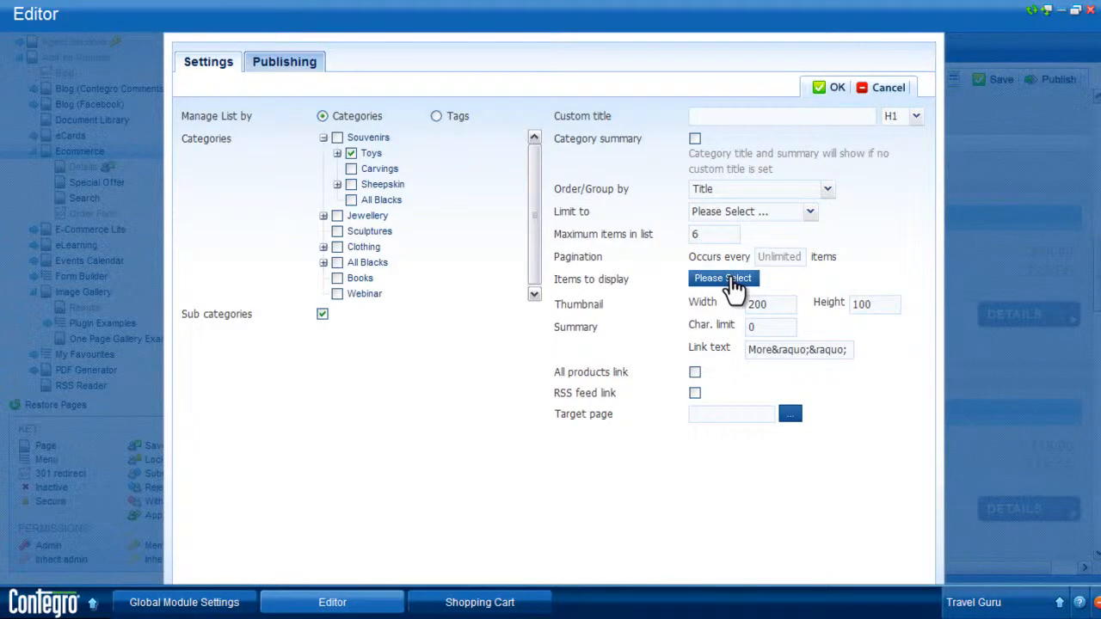
{"action": "left_click", "coordinate": [731, 278]}
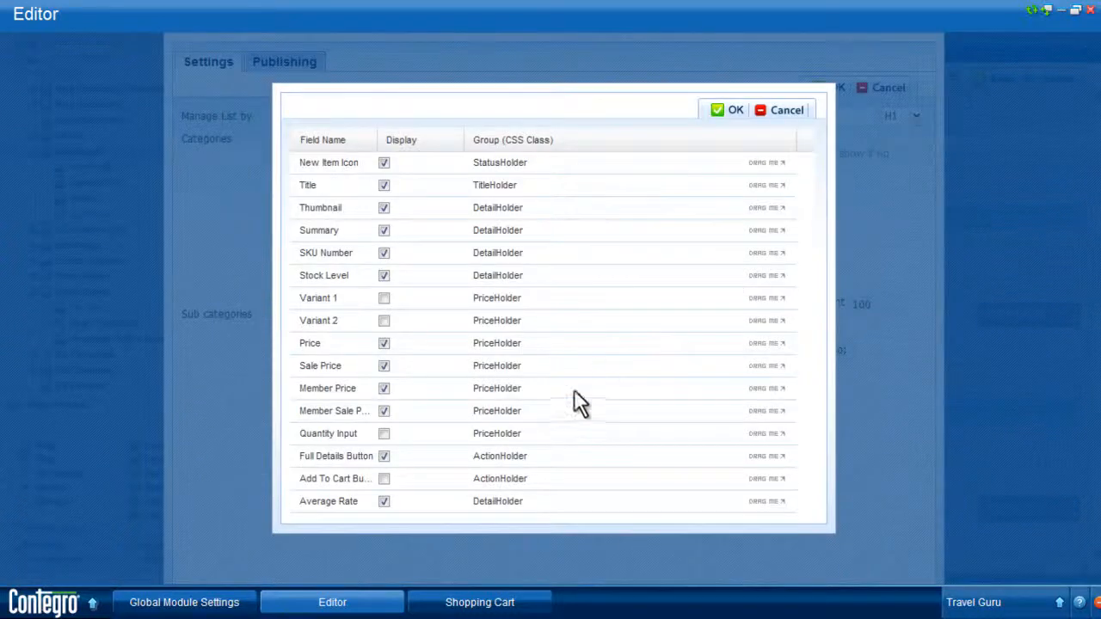
{"action": "left_click", "coordinate": [385, 477]}
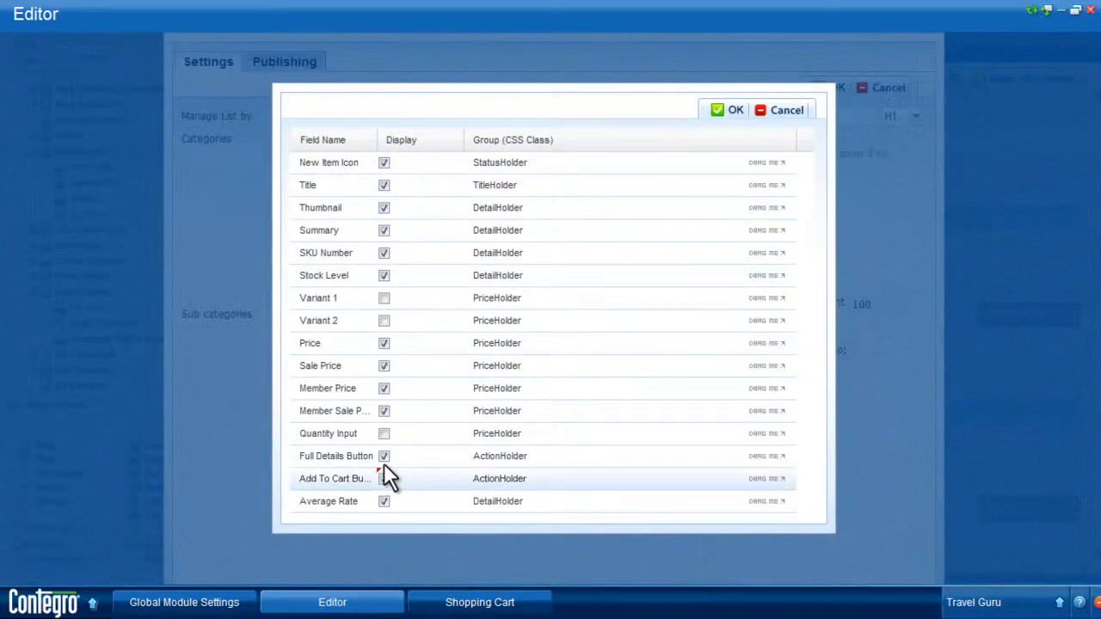
{"action": "left_click", "coordinate": [383, 433]}
{"action": "left_click", "coordinate": [384, 320]}
{"action": "left_click", "coordinate": [385, 299]}
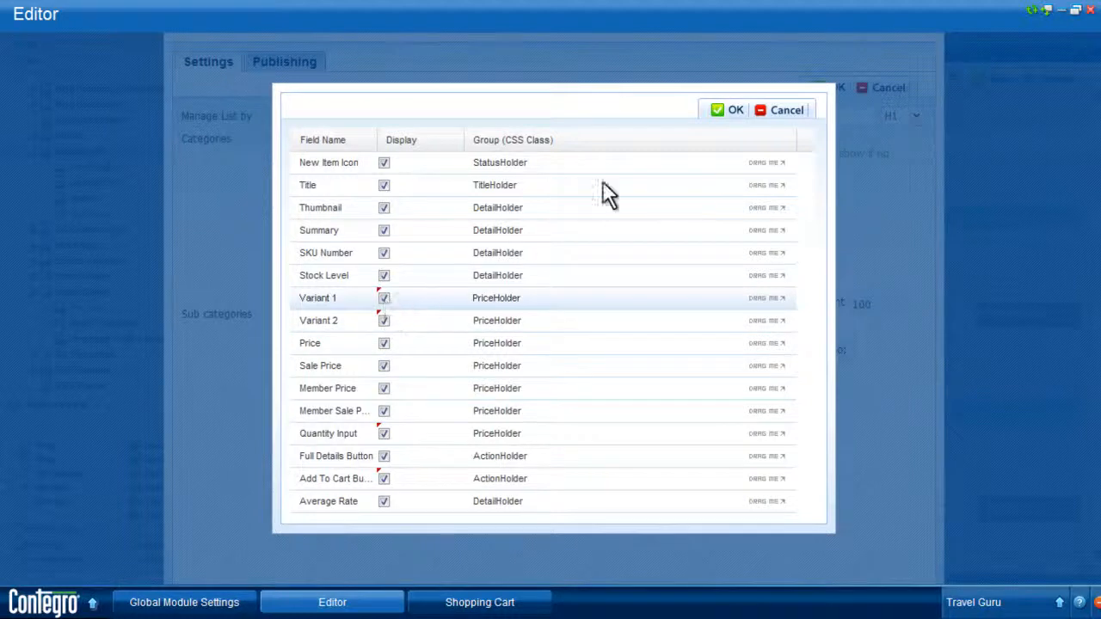
{"action": "left_click", "coordinate": [728, 112]}
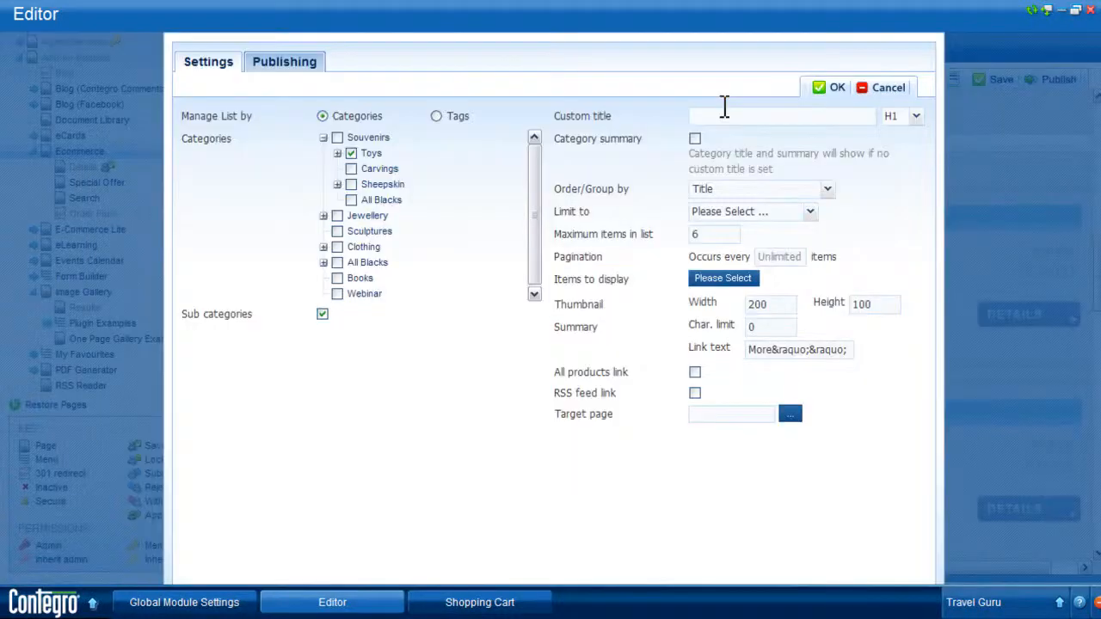
{"action": "left_click", "coordinate": [825, 93]}
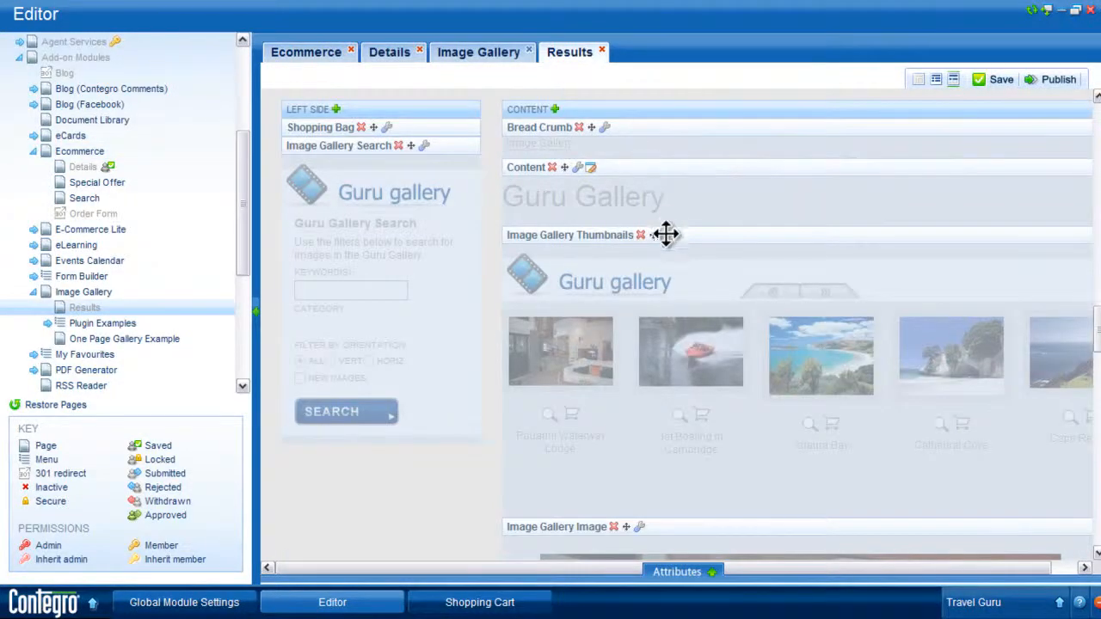
Review the display items of the Results page's Image Gallery Thumbnails module, and check Show Add To Cart Button in the Image Gallery Image global settings
{"action": "left_click", "coordinate": [667, 236]}
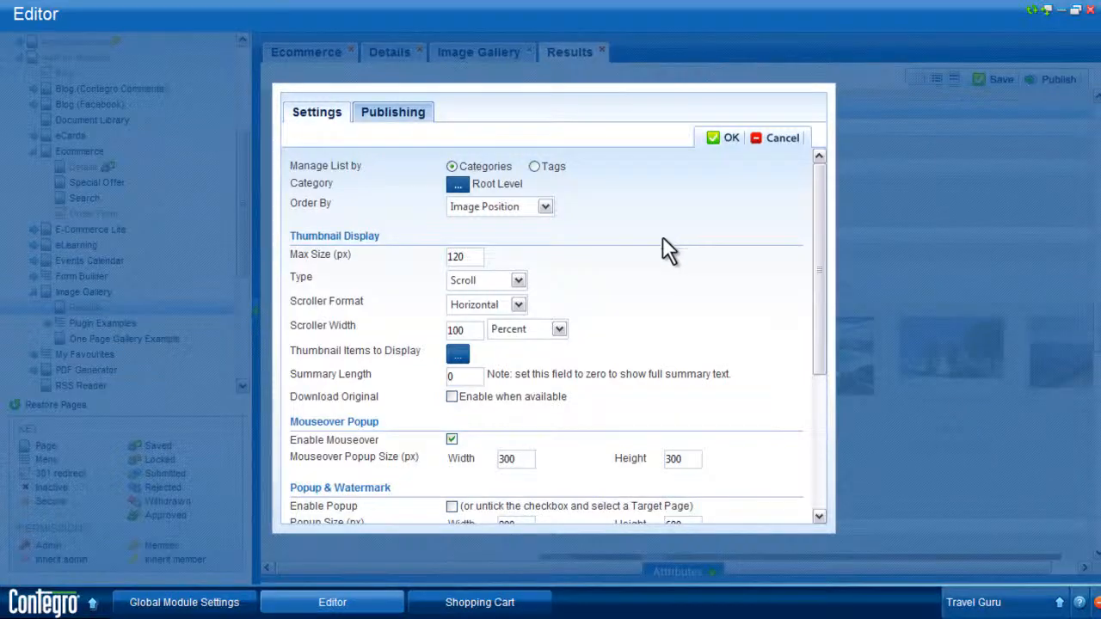
{"action": "left_click", "coordinate": [458, 357]}
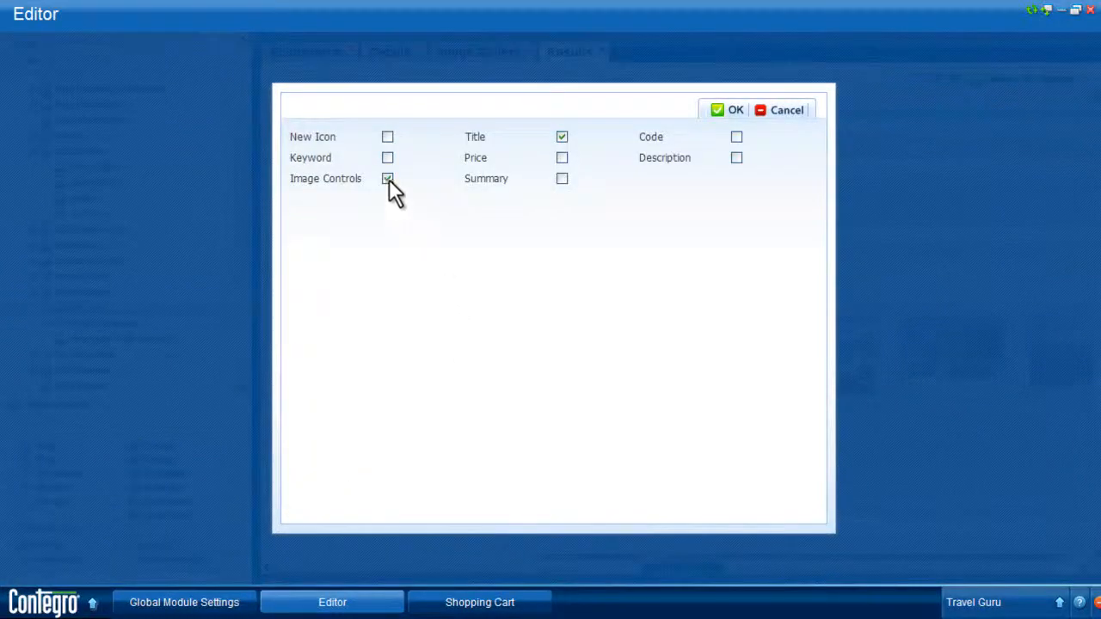
{"action": "left_click", "coordinate": [196, 604]}
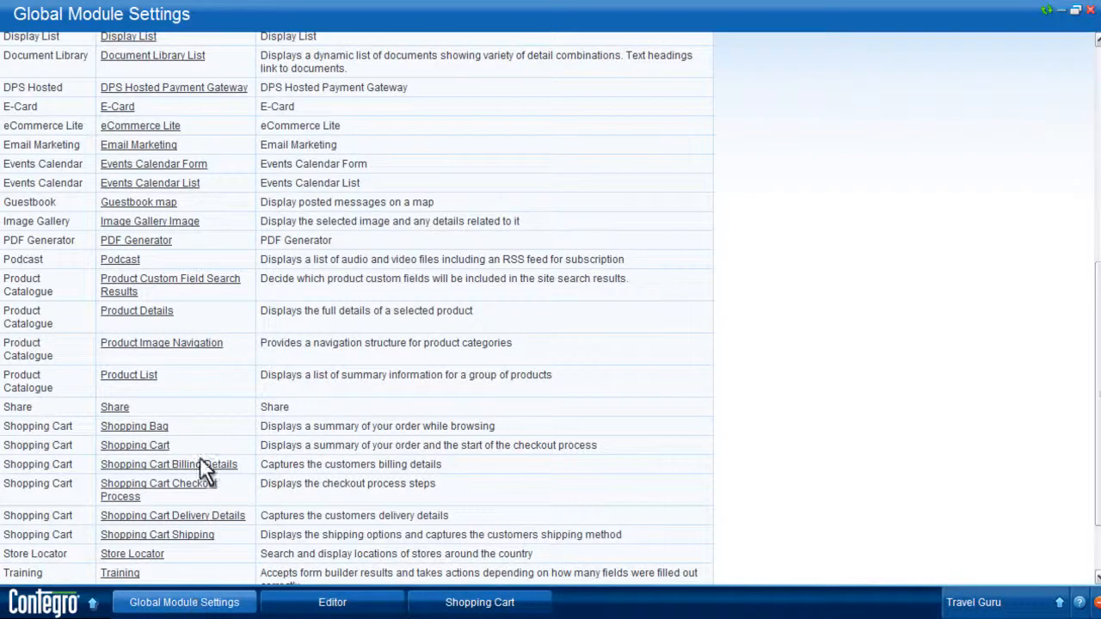
{"action": "left_click", "coordinate": [195, 222]}
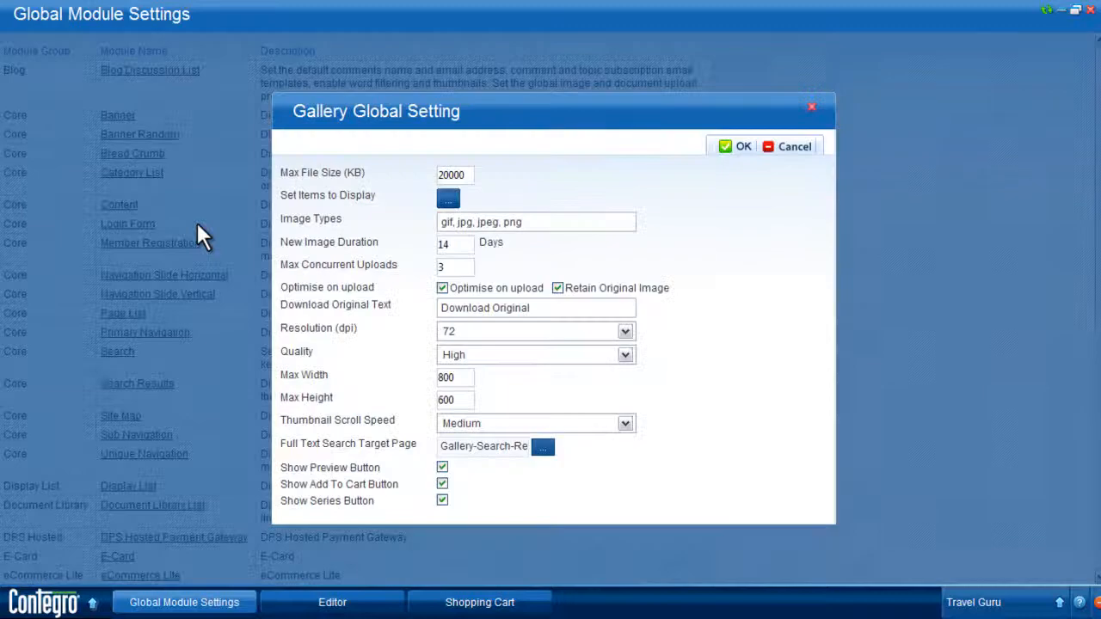
{"action": "left_click", "coordinate": [442, 485]}
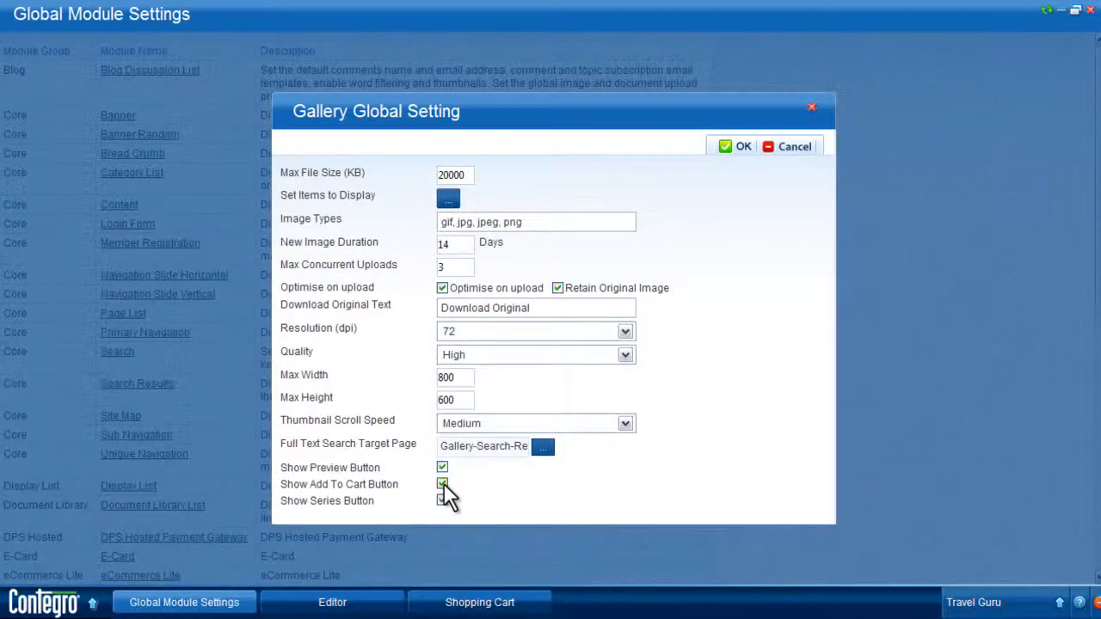